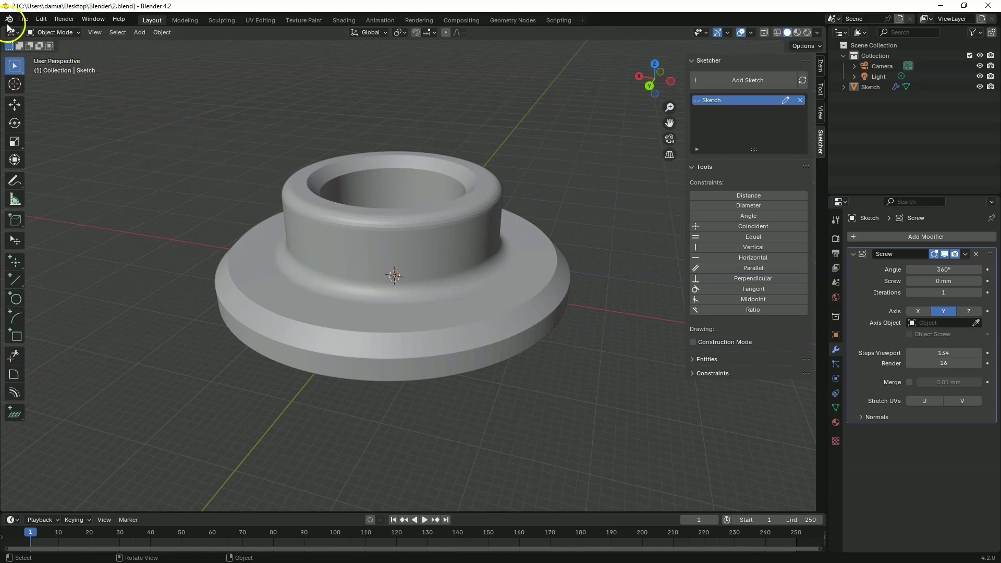
Start a new General Blender file
click(24, 20)
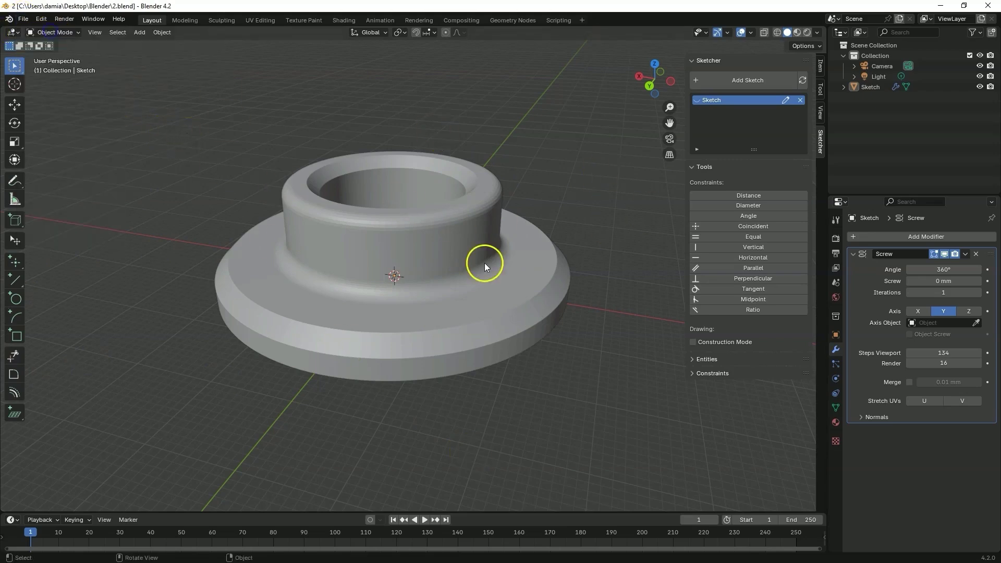
click(23, 19)
mouse_move(40, 31)
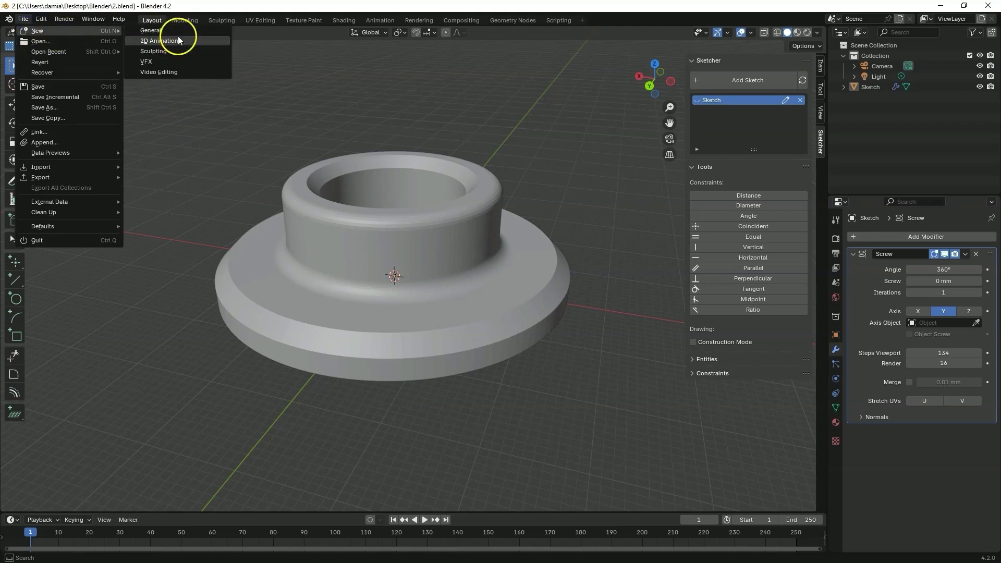
click(151, 30)
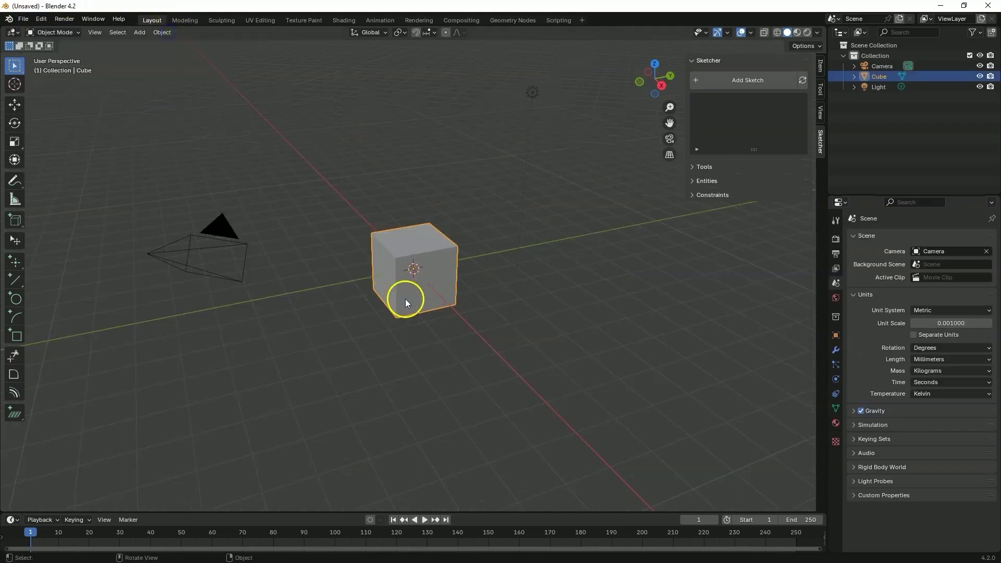
Delete the default cube and add a CAD Sketcher sketch on the front workplane
click(408, 287)
key(Delete)
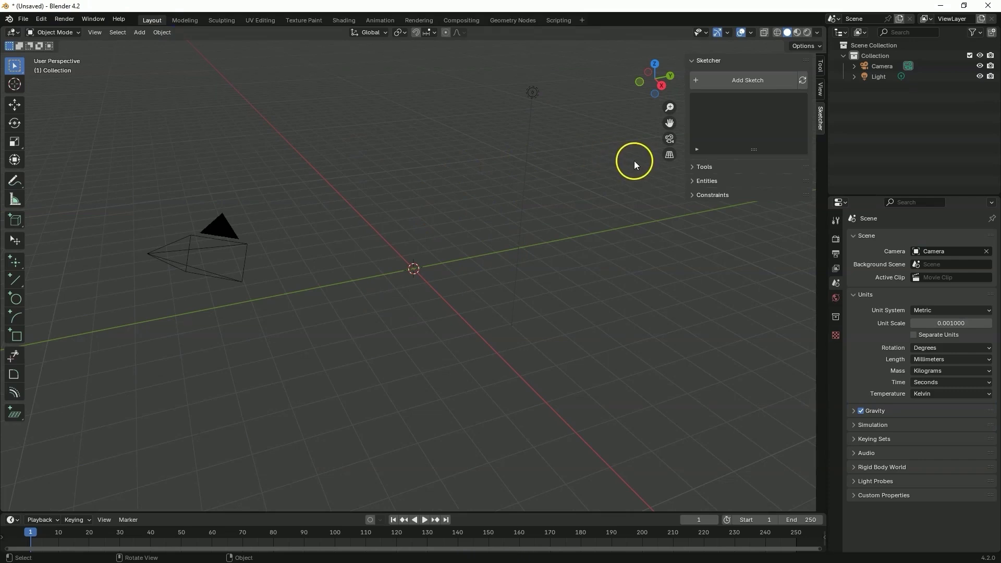
click(703, 83)
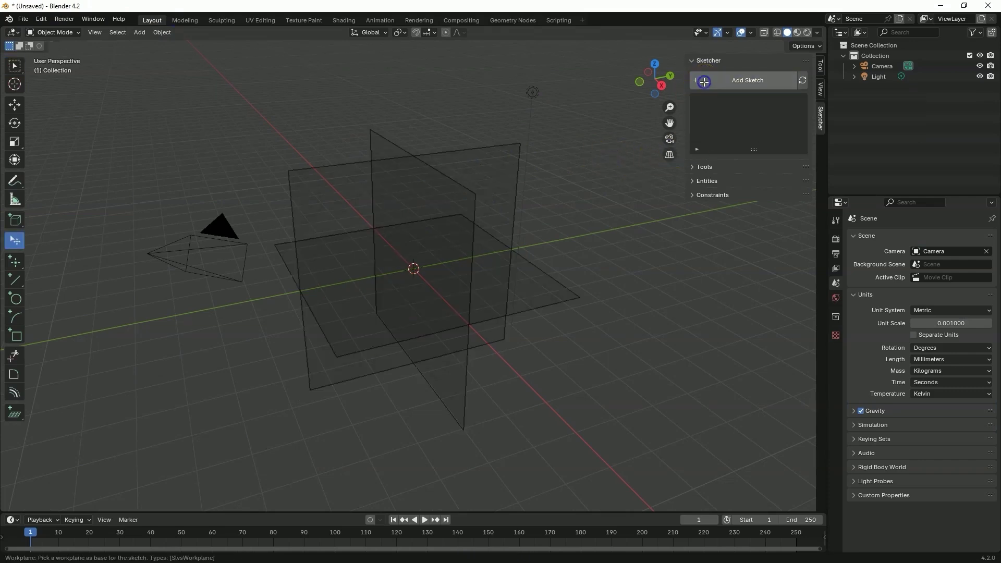
click(378, 138)
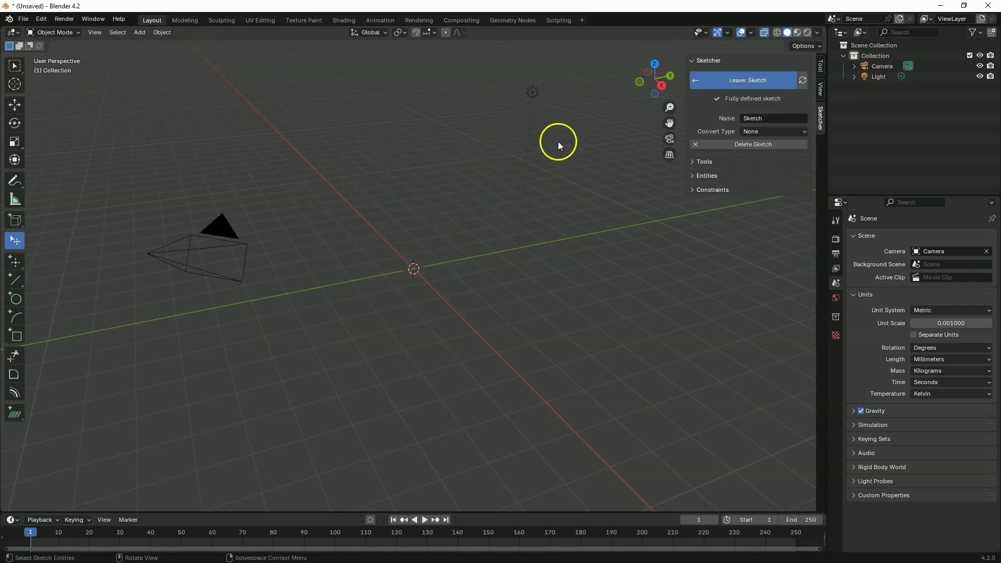
In front orthographic view, draw a closed six-line L-shaped profile beside the origin
click(638, 82)
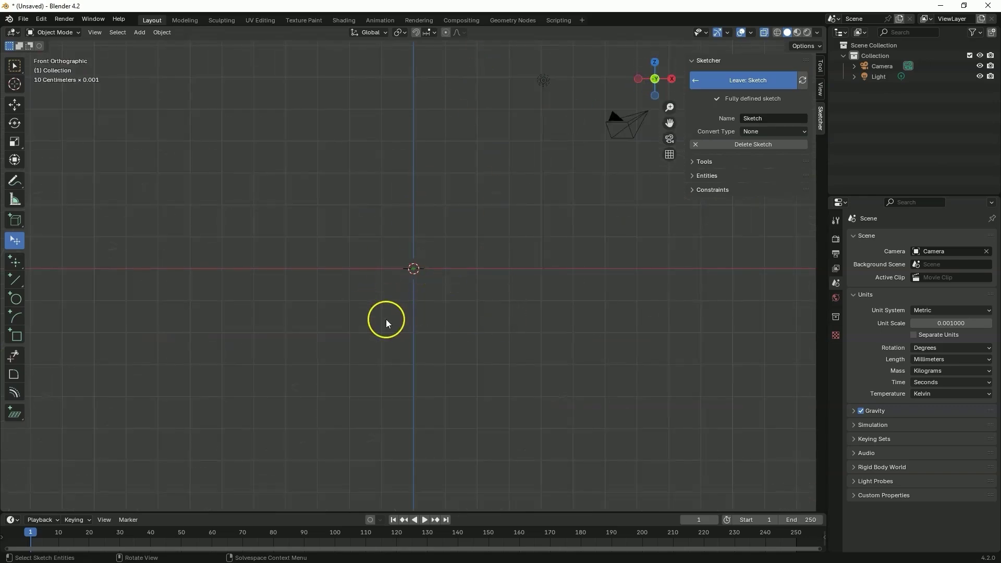
scroll(385, 319, down, 5)
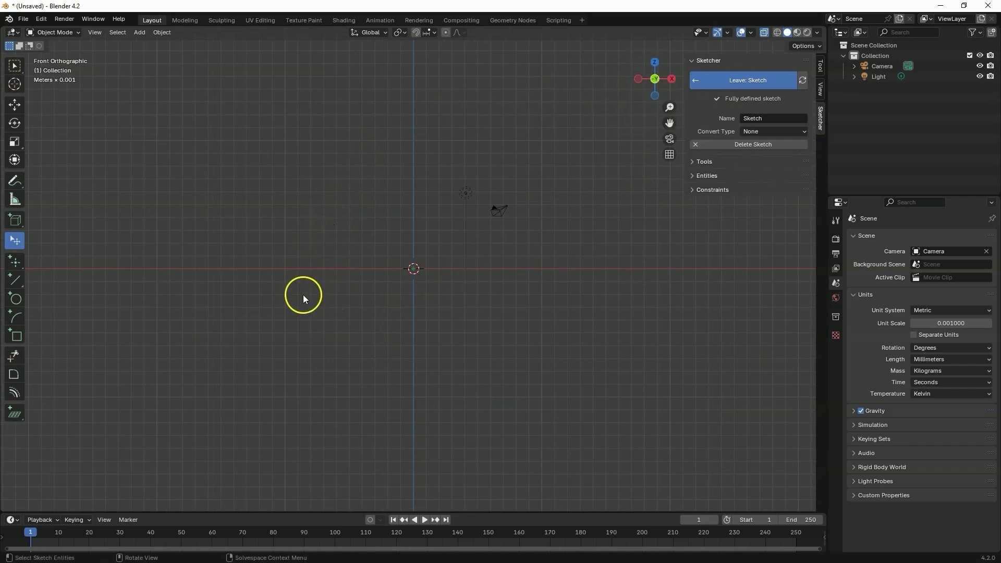
click(23, 282)
click(17, 280)
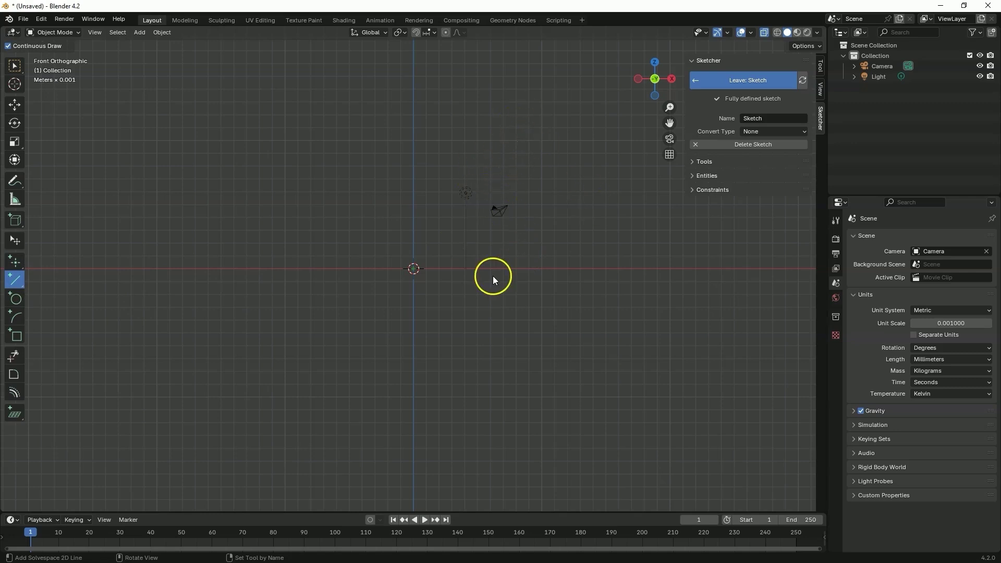
drag(496, 270, 496, 125)
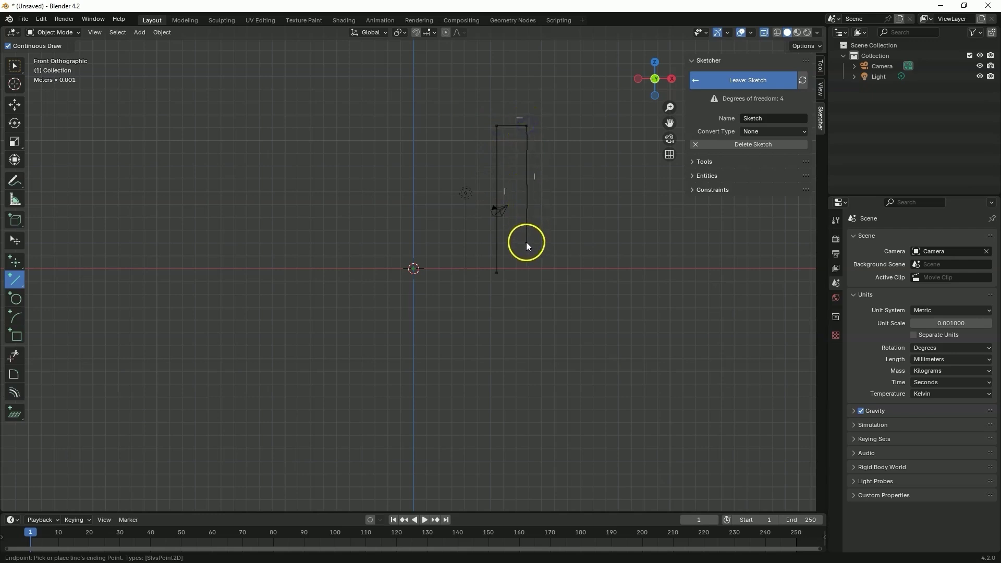
click(524, 238)
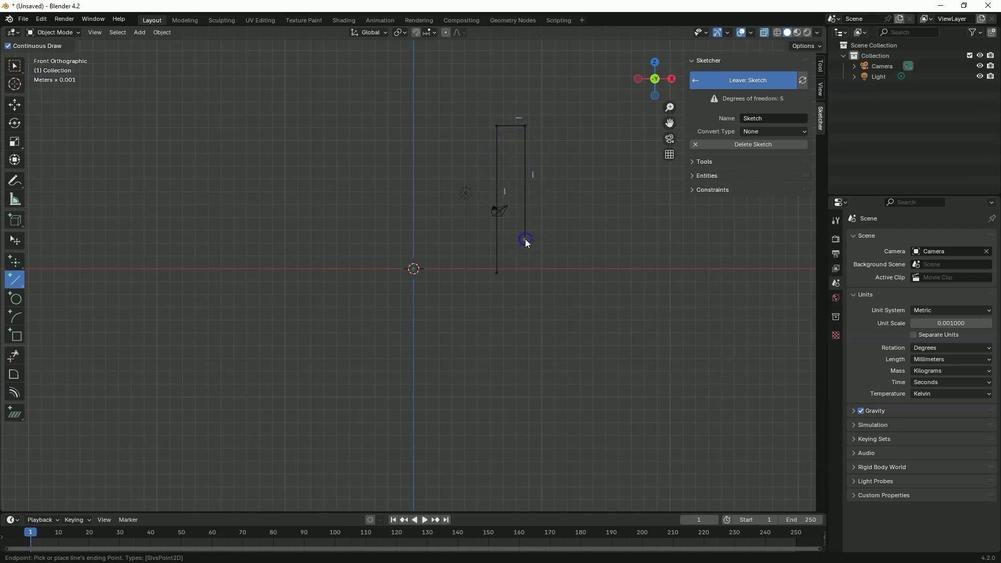
click(586, 238)
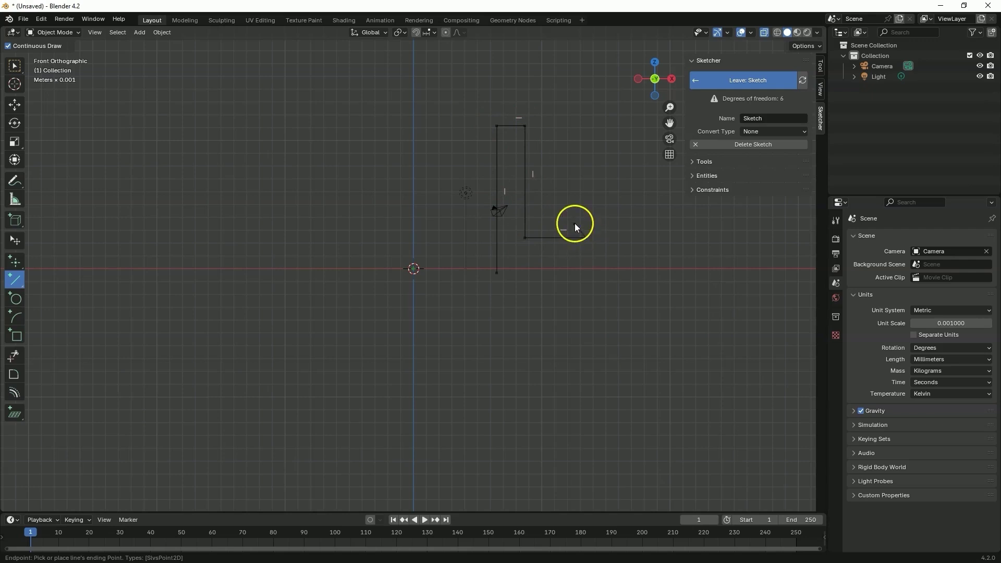
click(586, 277)
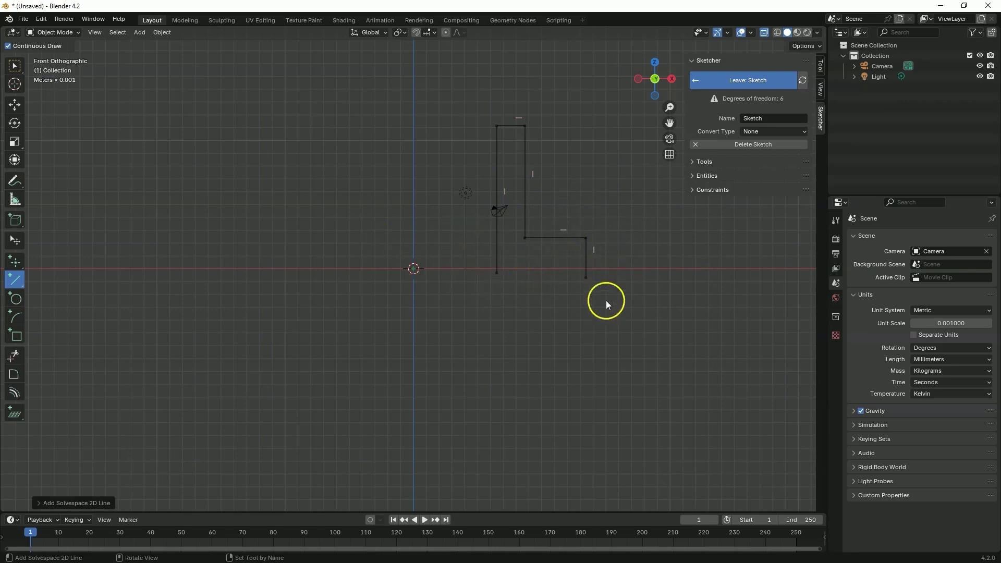
click(586, 279)
click(494, 274)
right_click(492, 327)
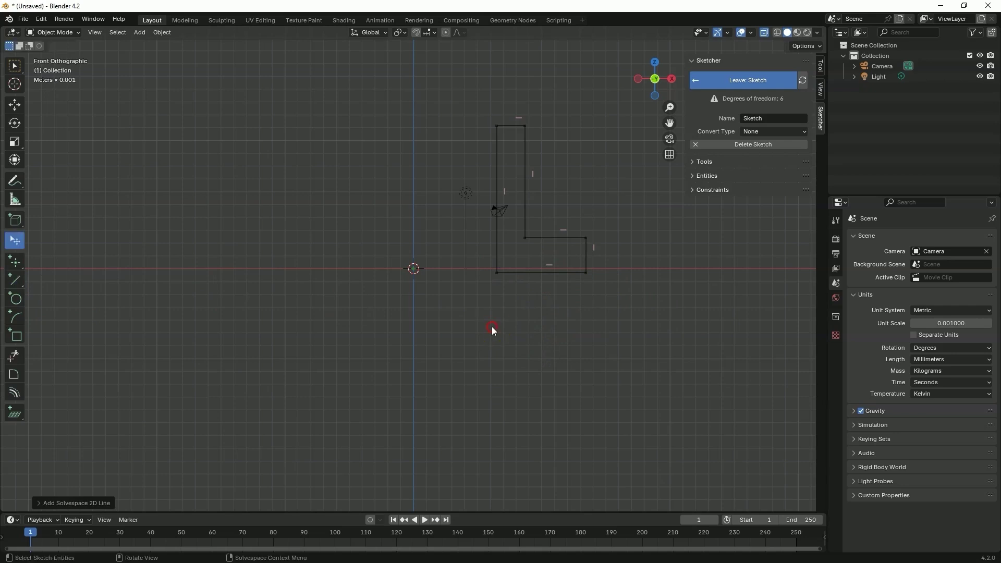
Apply a Horizontal constraint to the profile's bottom edge
click(414, 269)
click(697, 188)
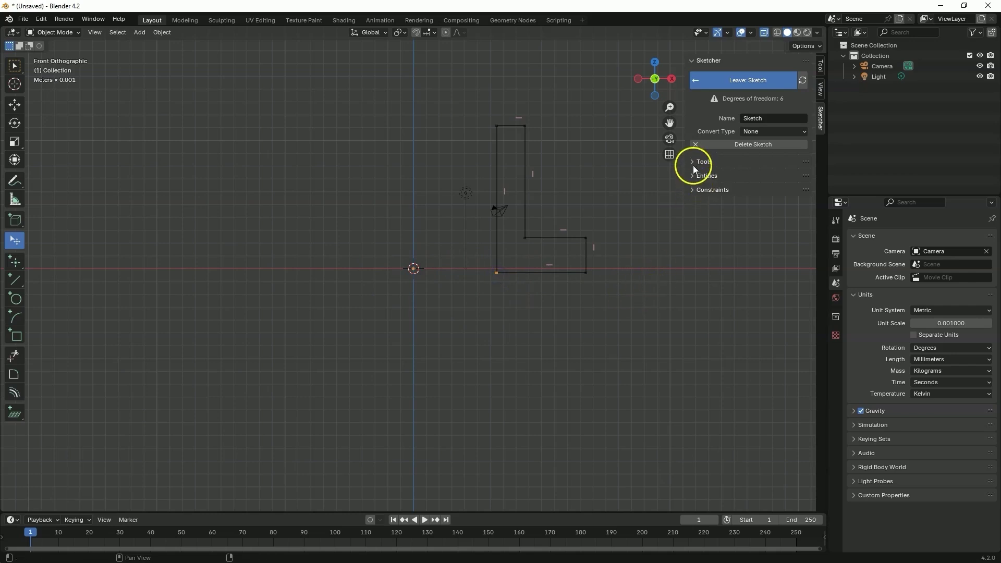
click(693, 162)
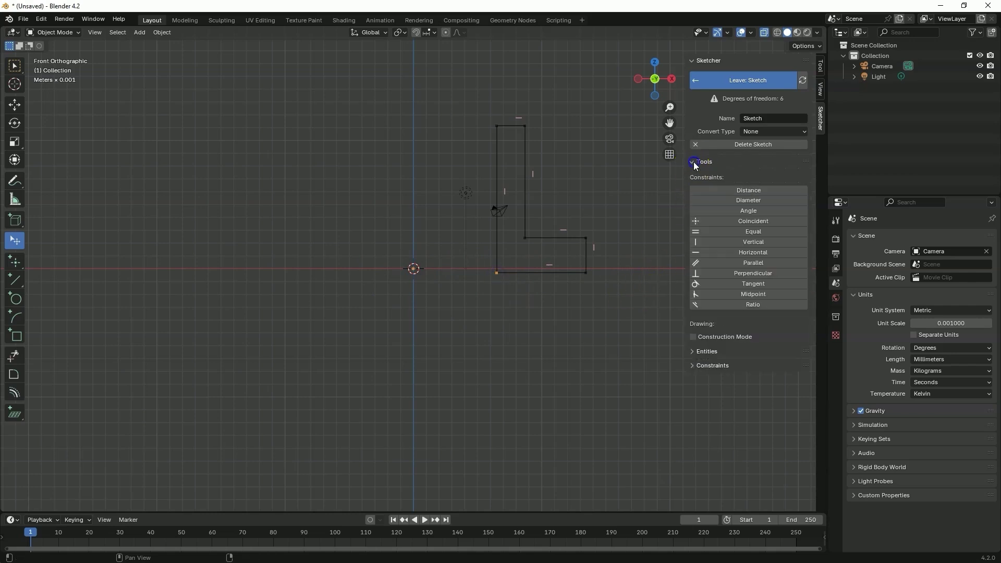
click(734, 252)
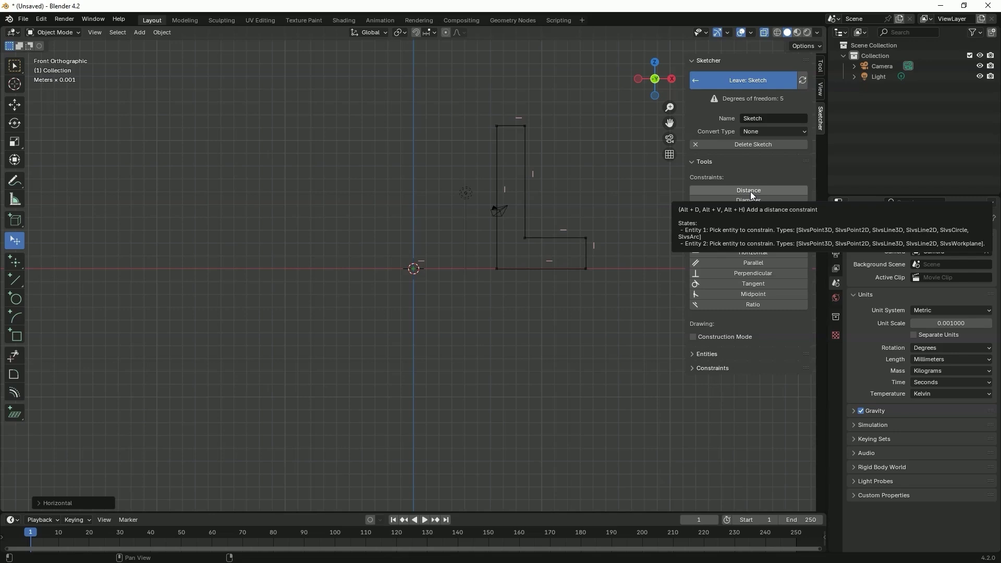
Dimension the profile's bottom edge to 25 mm, placed below the edge
click(497, 287)
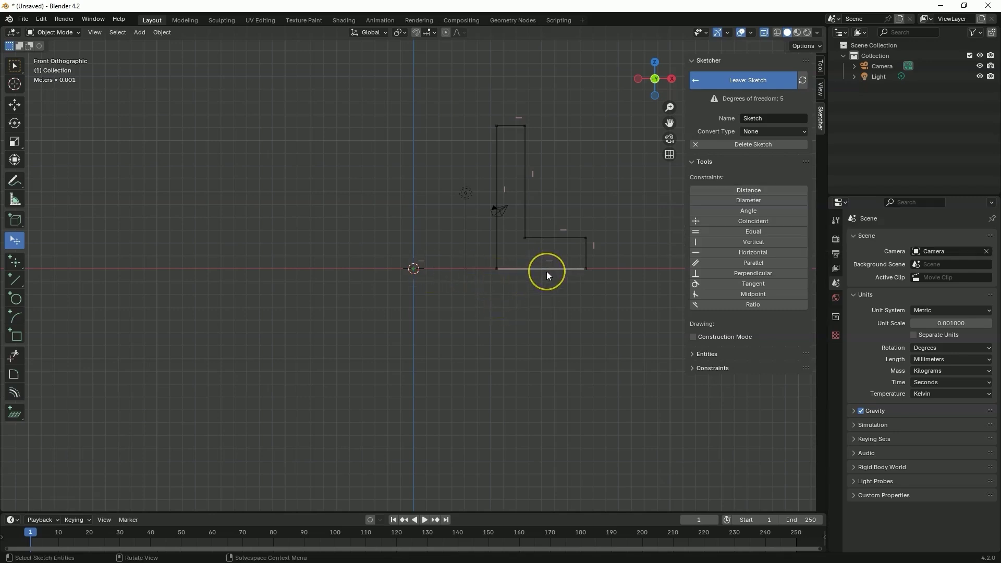
drag(546, 271, 566, 248)
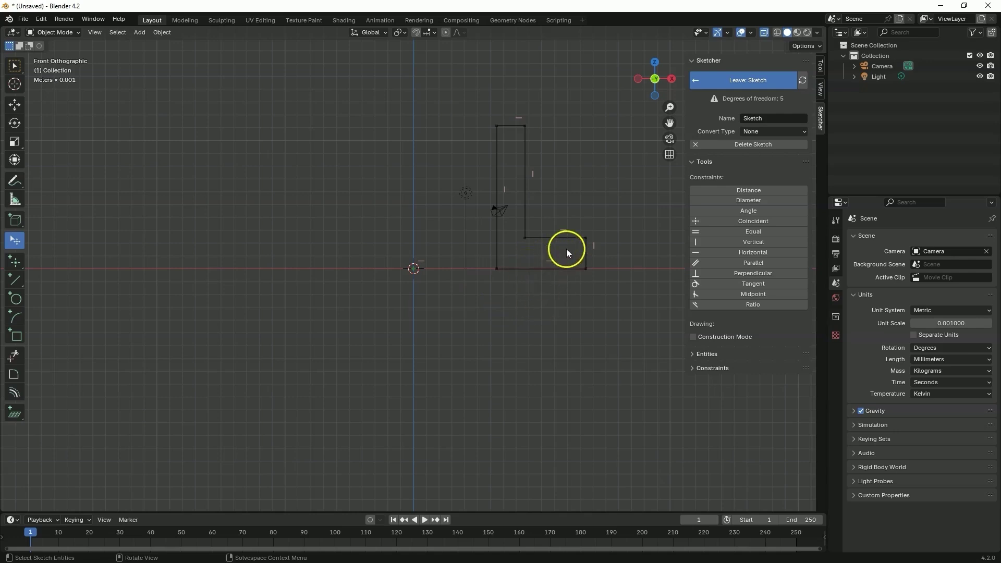
key(d)
click(543, 281)
drag(543, 273, 559, 313)
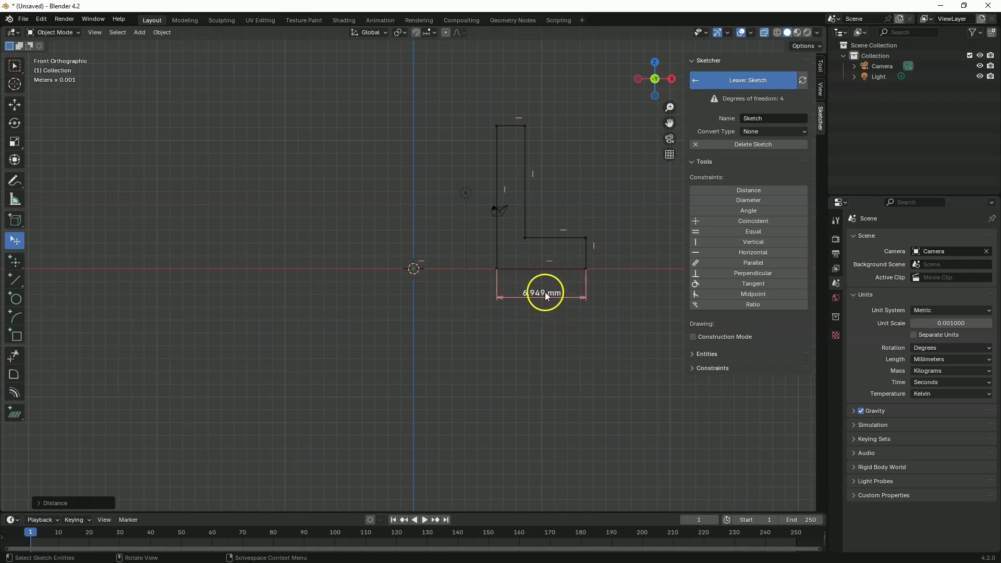
right_click(558, 293)
click(551, 293)
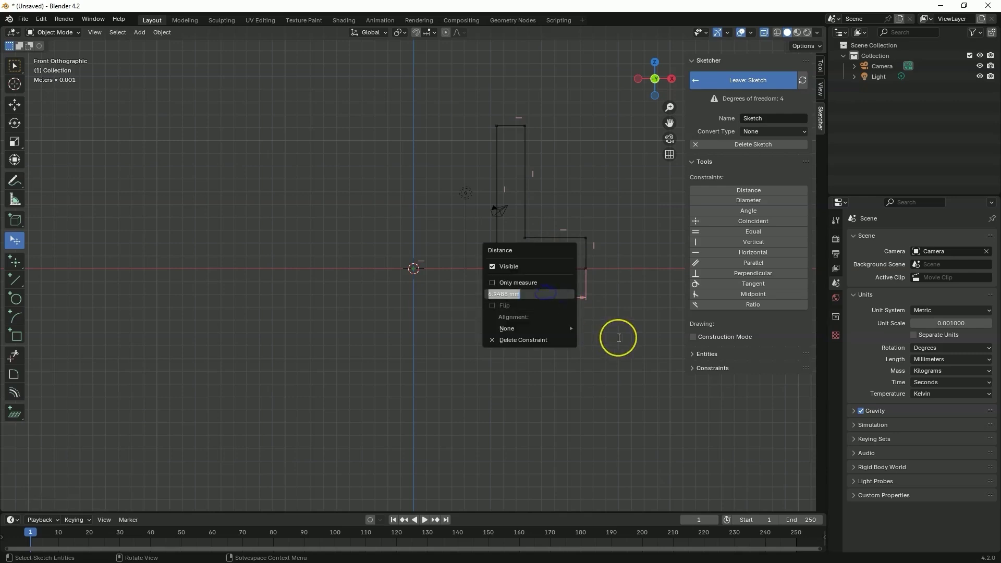
text(25)
key(Return)
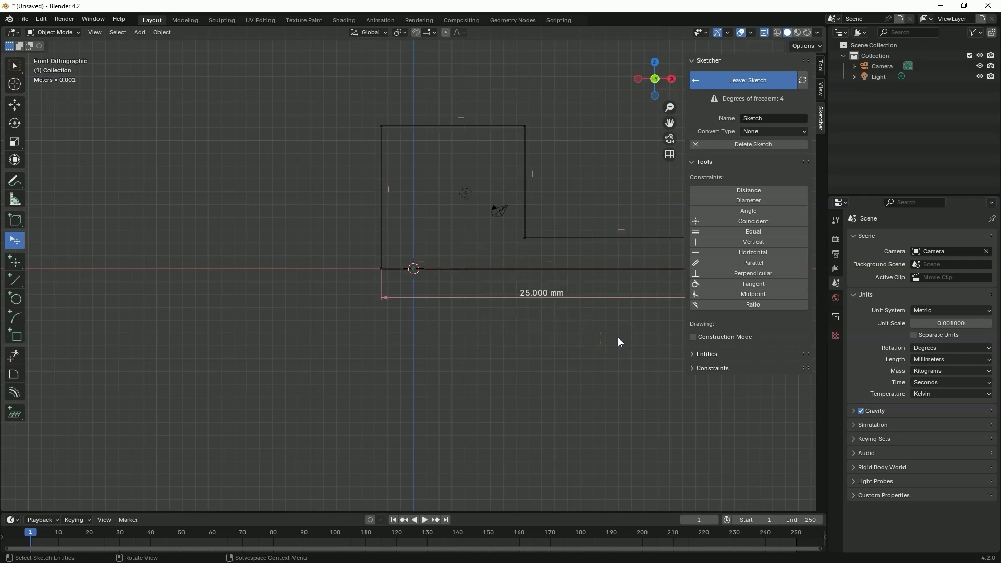
Dimension the profile's top edge to 5 mm
scroll(349, 192, down, 2)
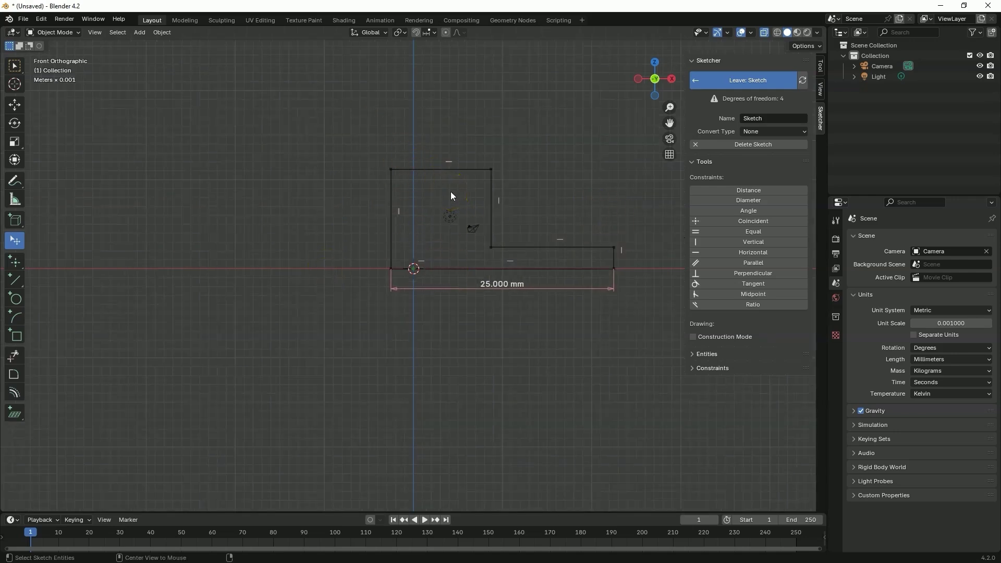
click(447, 168)
click(486, 193)
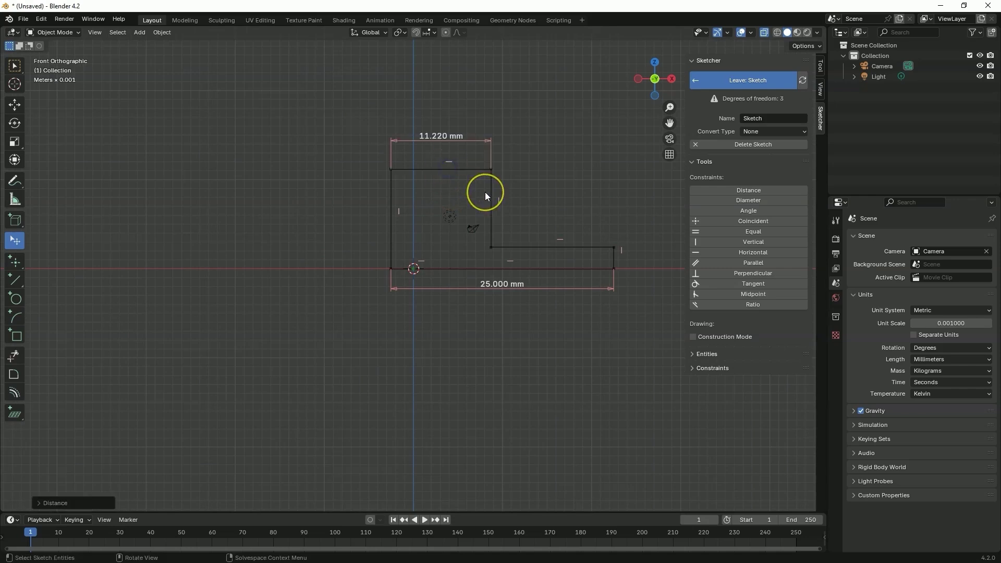
right_click(476, 144)
click(476, 144)
text(5)
key(Return)
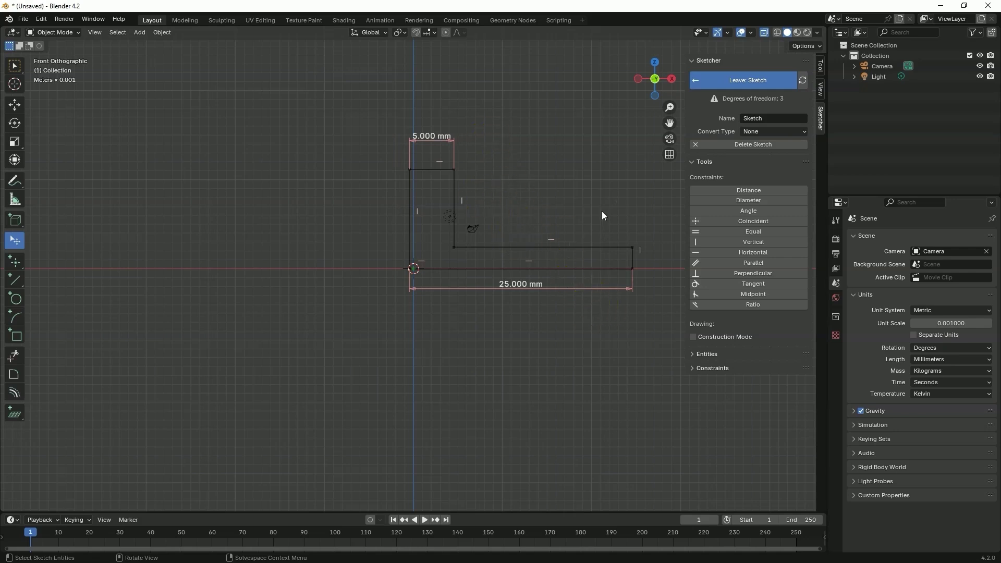
Change the flange's right-edge dimension from 2.418 mm to 4 mm
click(632, 256)
key(alt+d)
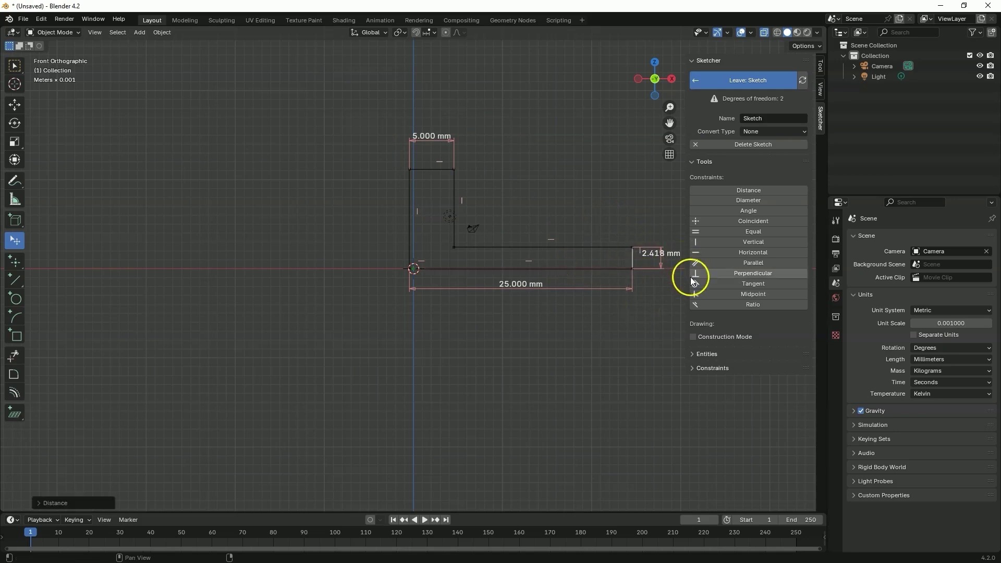
right_click(661, 262)
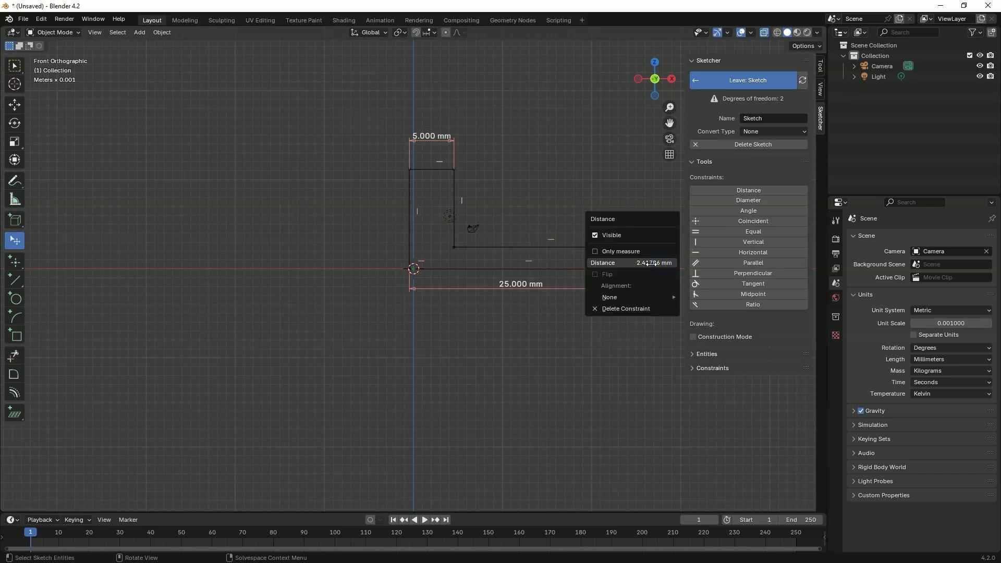
click(652, 263)
text(4)
key(Return)
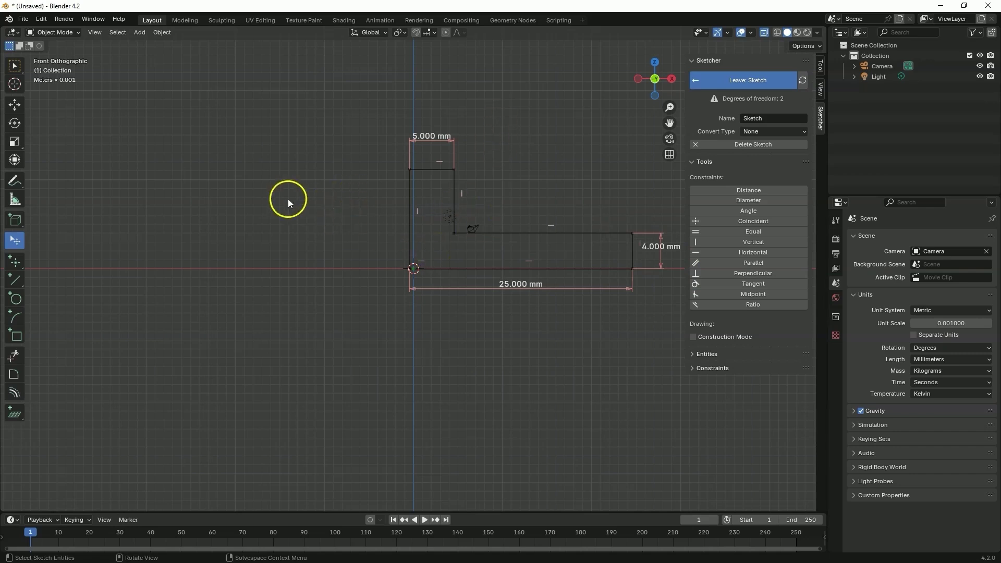
scroll(329, 262, down, 3)
Move the profile away from the axis and dimension its left edge to 25 mm
drag(412, 239, 497, 261)
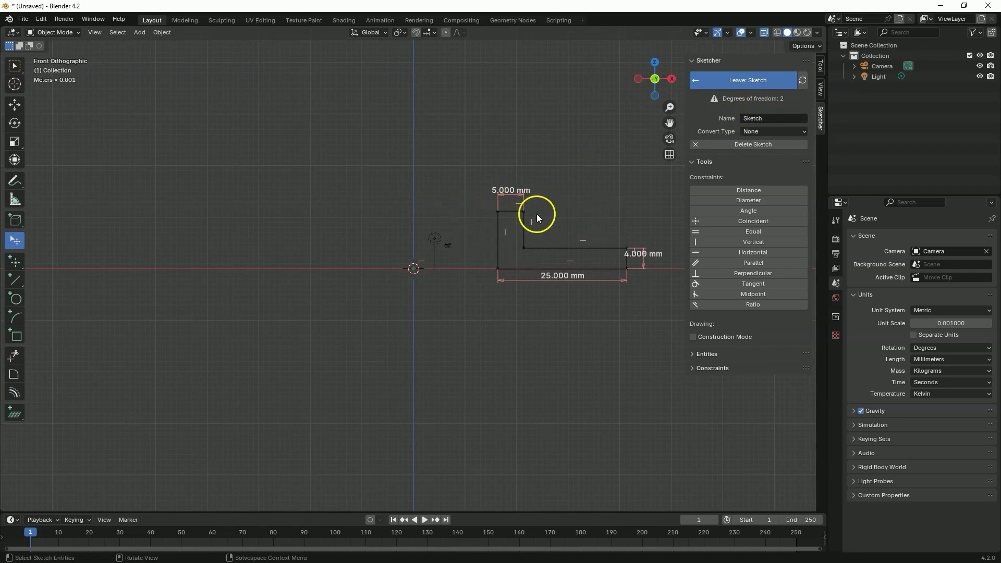
click(497, 246)
click(731, 191)
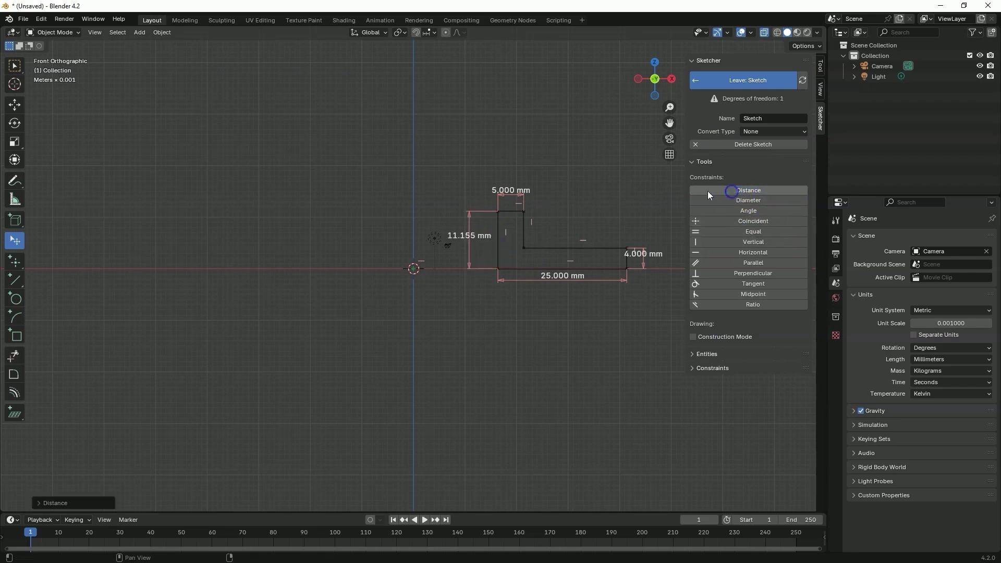
right_click(470, 254)
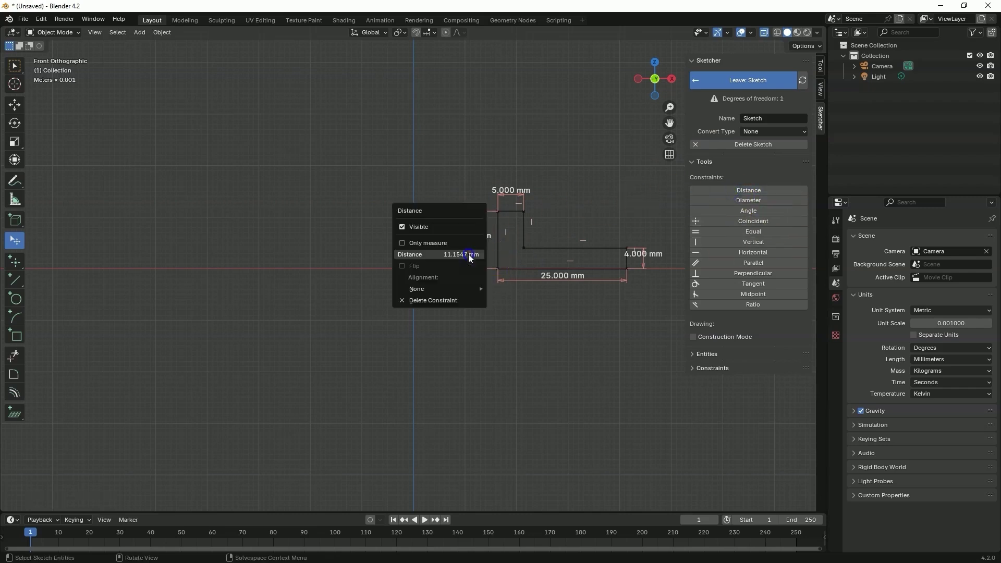
click(467, 254)
text(25)
key(Return)
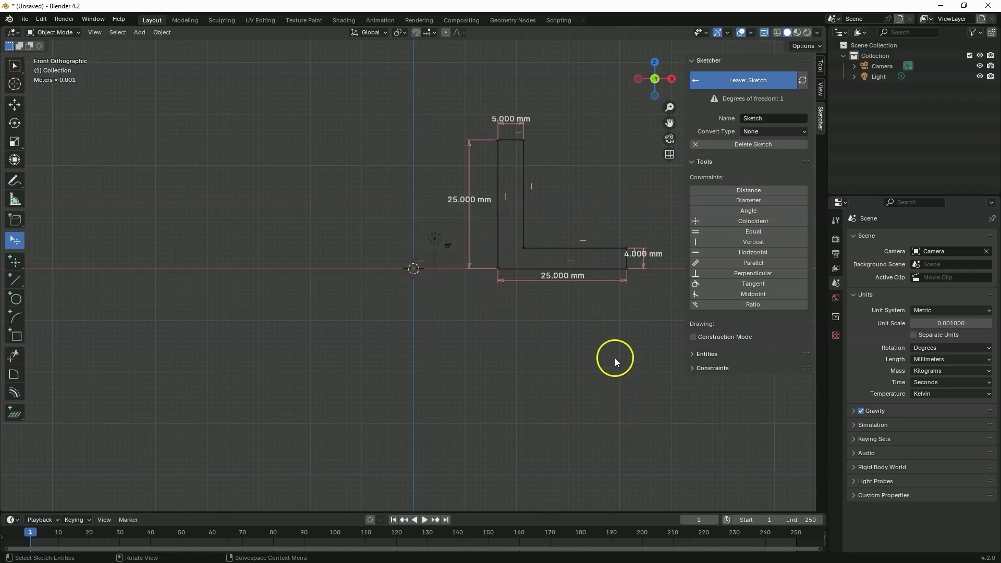
Set a 20 mm distance between the origin and the profile's bottom-left corner
click(414, 269)
click(496, 269)
key(alt+d)
drag(473, 260, 481, 240)
right_click(482, 240)
click(479, 240)
text(20)
key(Return)
click(412, 309)
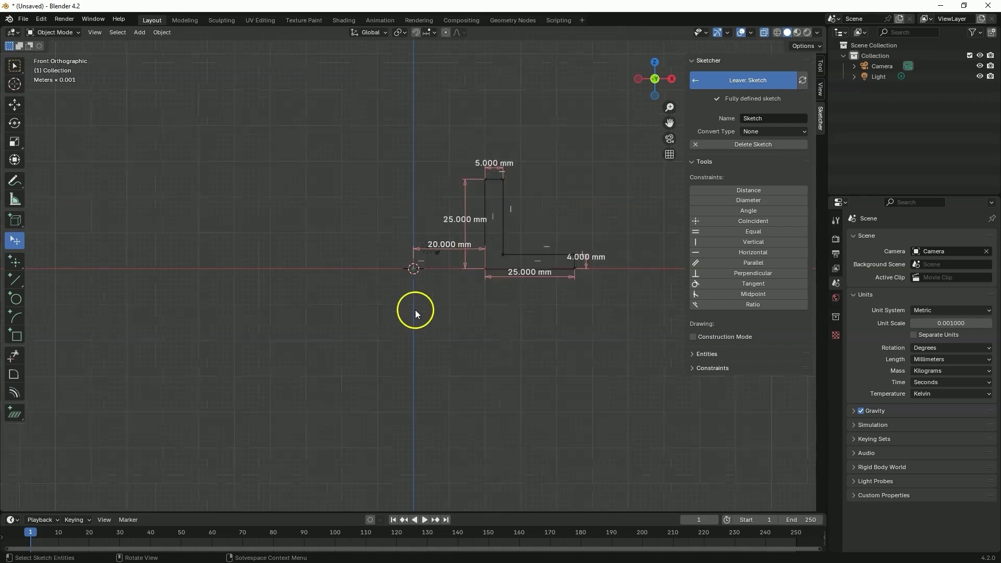
click(599, 190)
scroll(379, 290, up, 1)
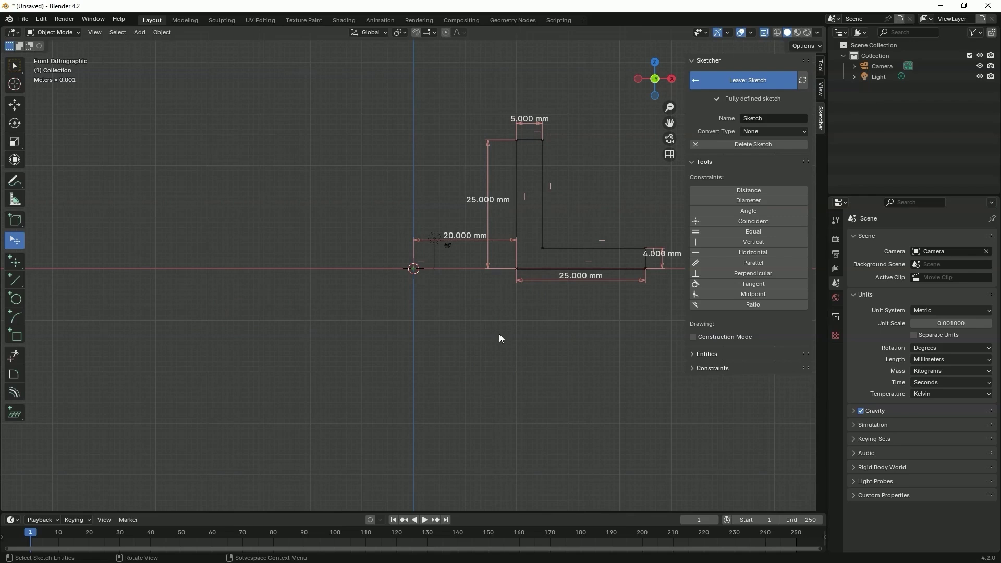
click(368, 279)
Fillet the profile's inner corner with a bevel radius of 3
click(14, 374)
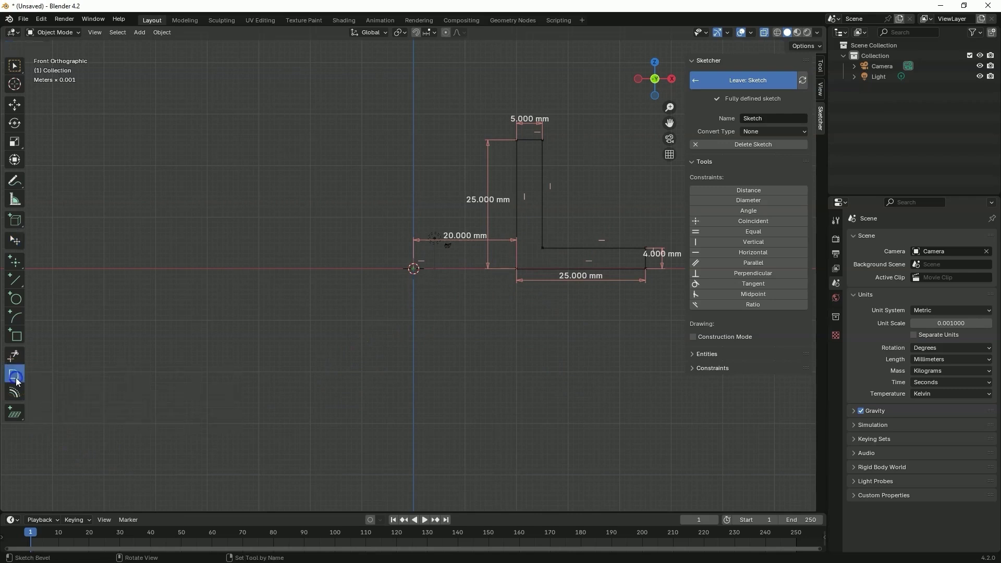
click(542, 248)
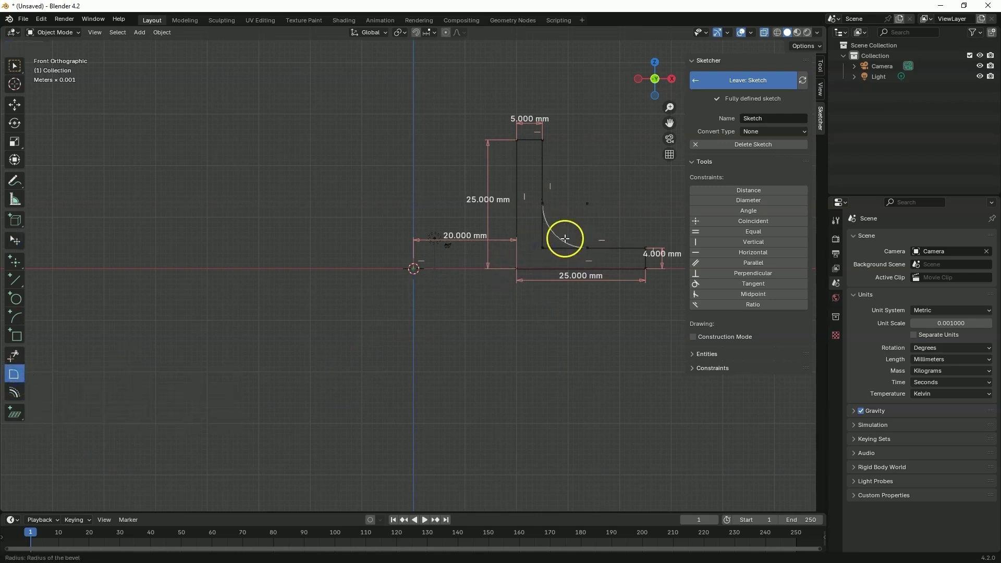
click(567, 235)
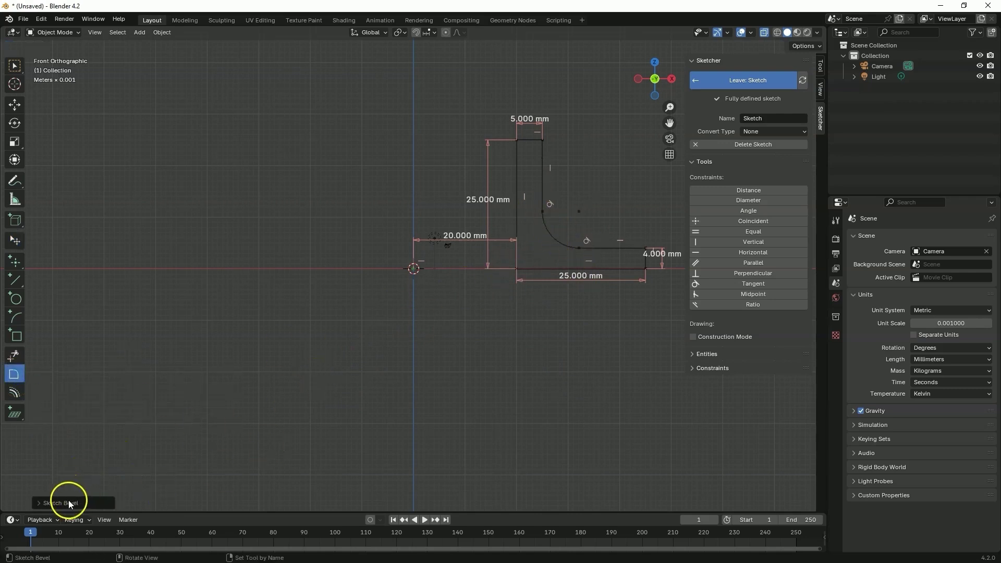
click(70, 503)
click(112, 500)
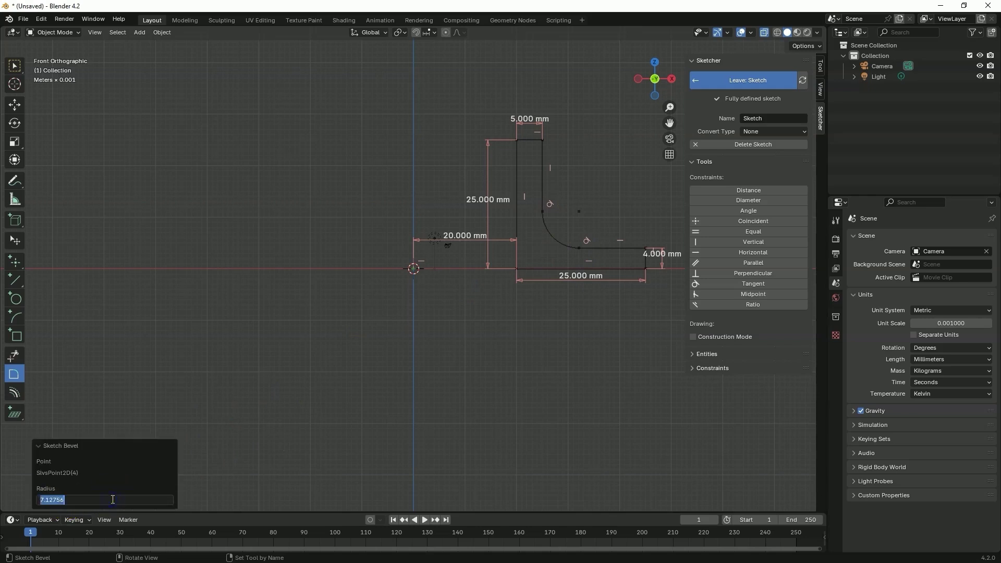
text(3)
key(Return)
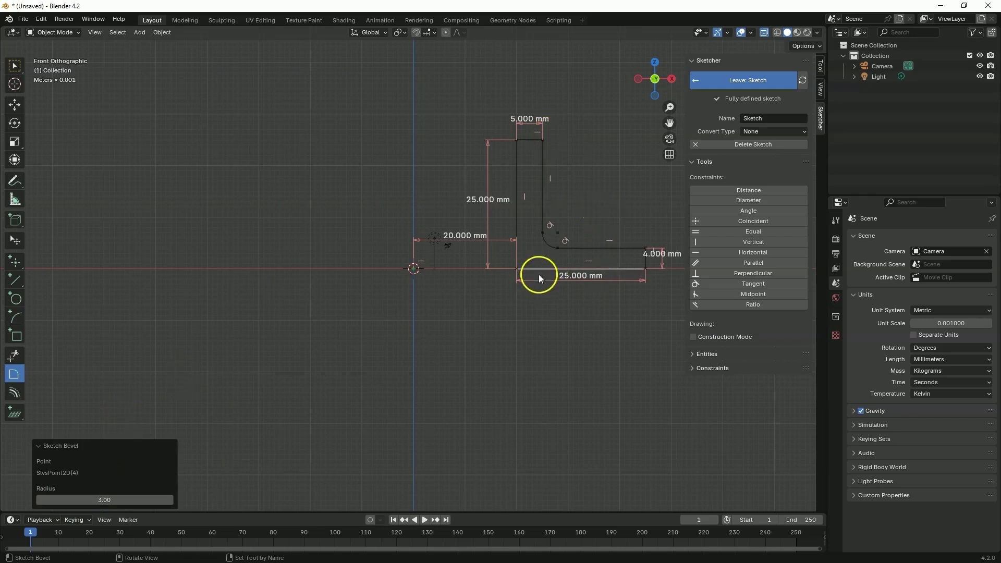
click(487, 355)
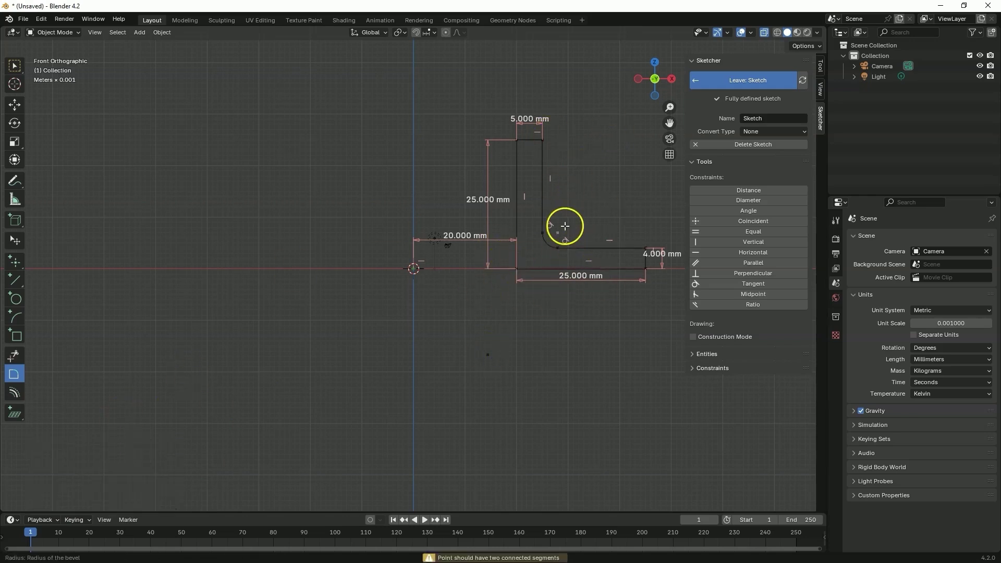
click(542, 234)
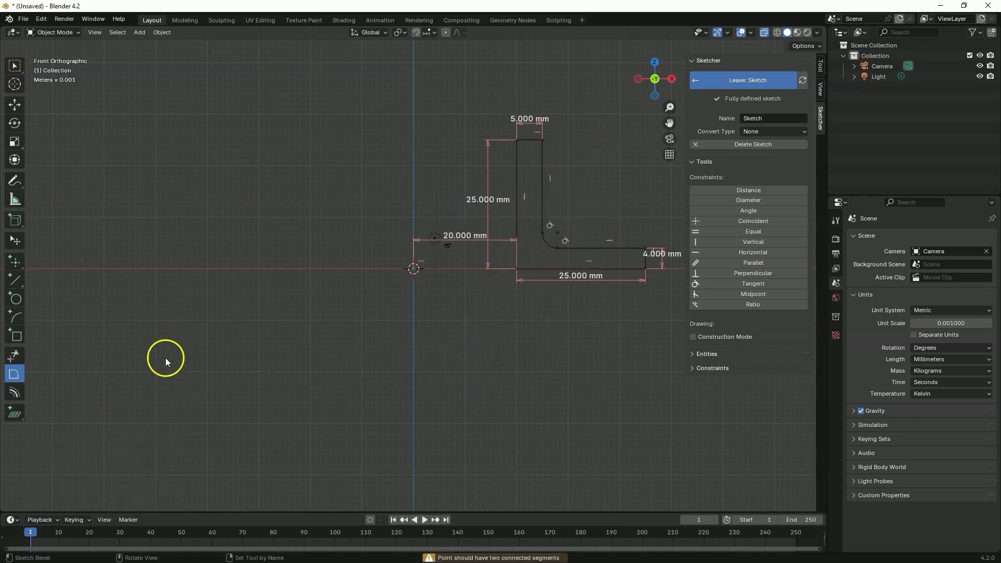
Add a radius dimension of 3 mm to the fillet arc
right_click(111, 357)
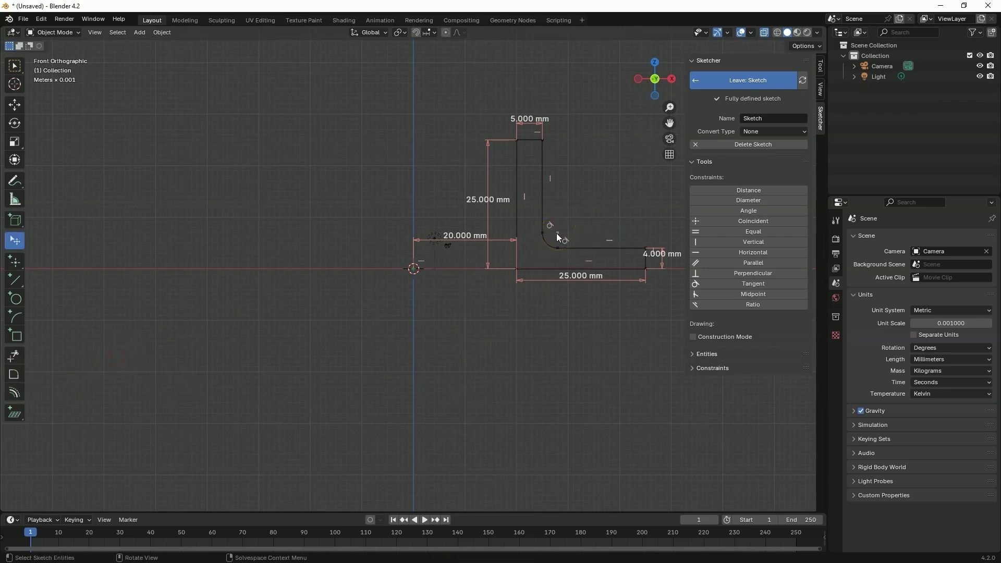
drag(561, 232, 565, 227)
drag(570, 223, 550, 243)
click(658, 286)
click(625, 237)
click(559, 253)
click(755, 201)
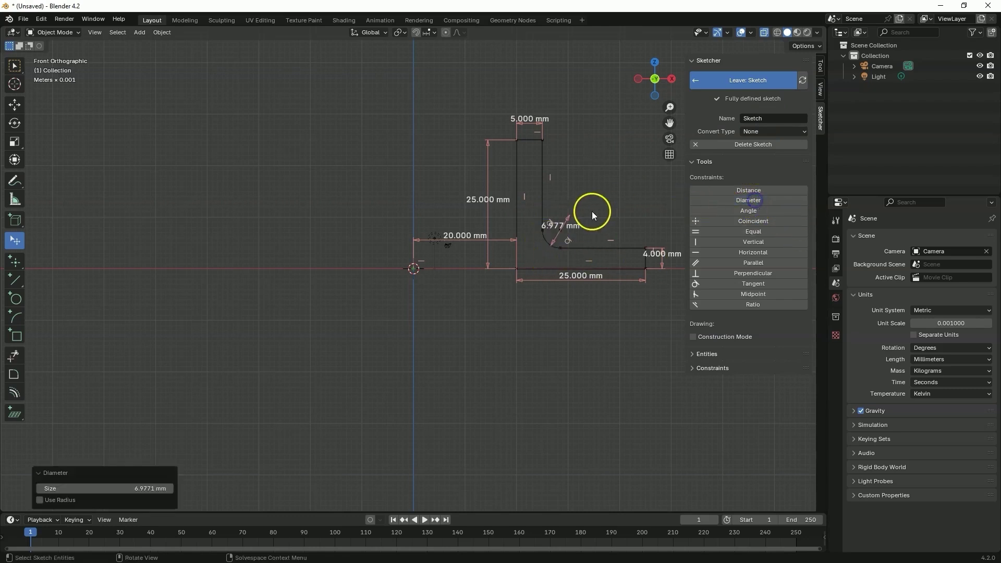
click(40, 501)
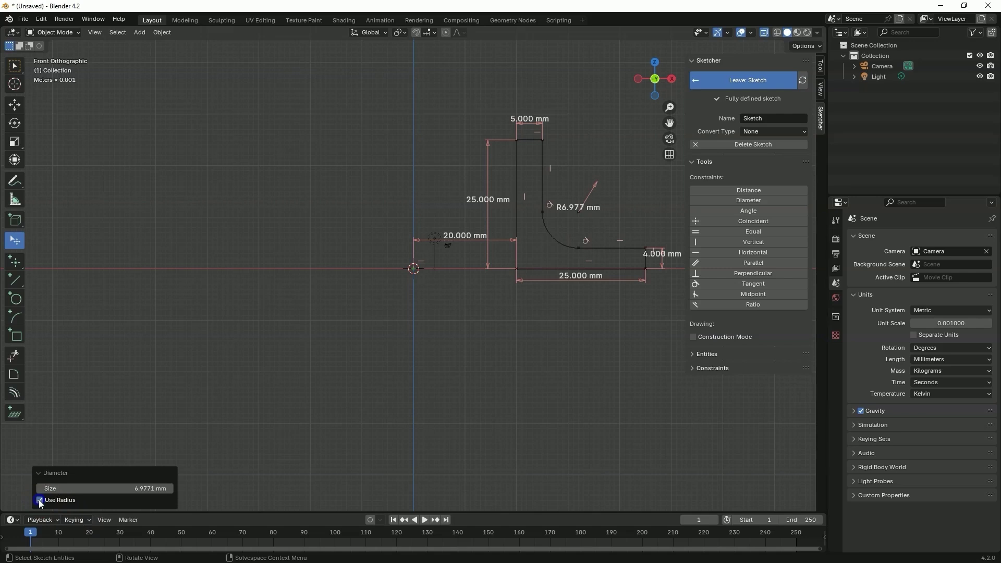
click(141, 487)
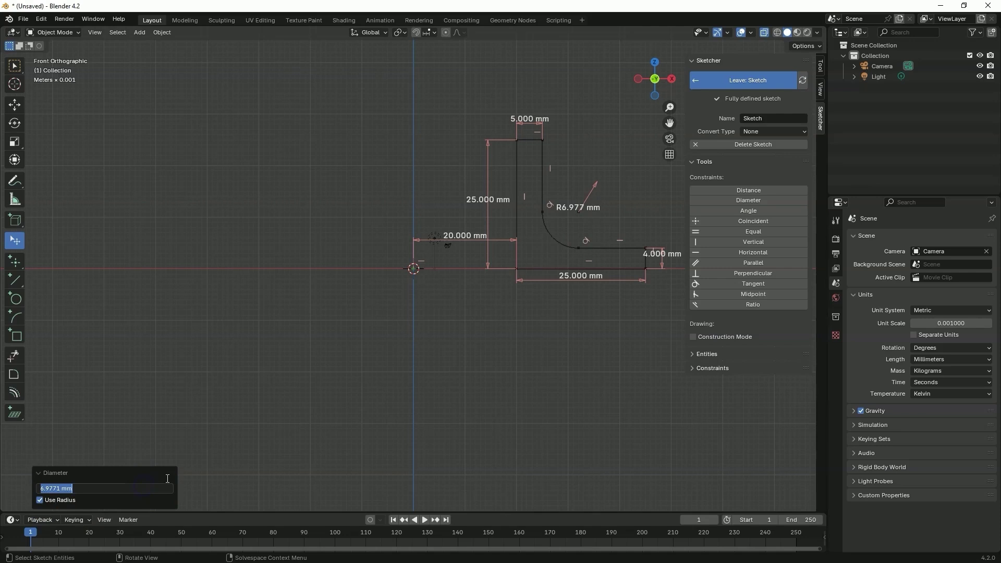
text(3)
key(Return)
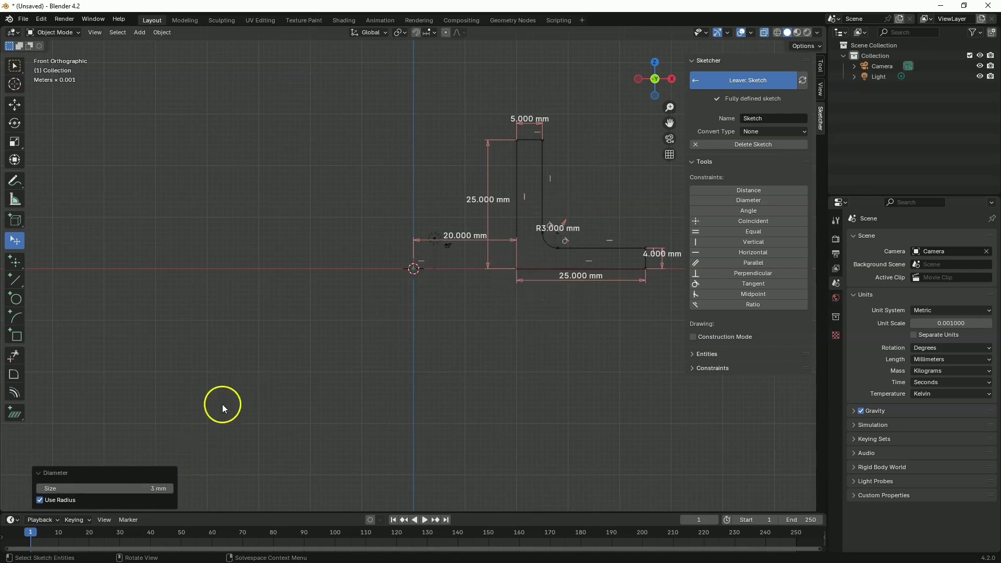
Move the R3 mm label off the arc and reframe the view around the sketch
scroll(563, 224, up, 4)
scroll(542, 234, down, 3)
mouse_move(588, 226)
mouse_down()
mouse_move(597, 215)
mouse_move(584, 211)
mouse_move(554, 221)
mouse_move(585, 246)
mouse_up()
click(570, 236)
scroll(505, 235, down, 4)
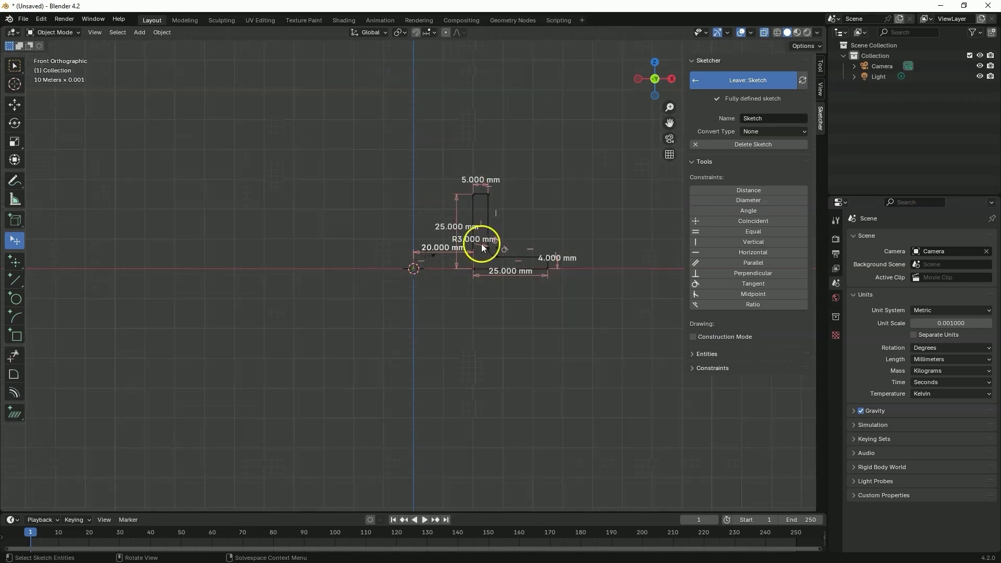
scroll(504, 236, up, 2)
shift+middle_drag(608, 218, 446, 289)
scroll(580, 321, up, 4)
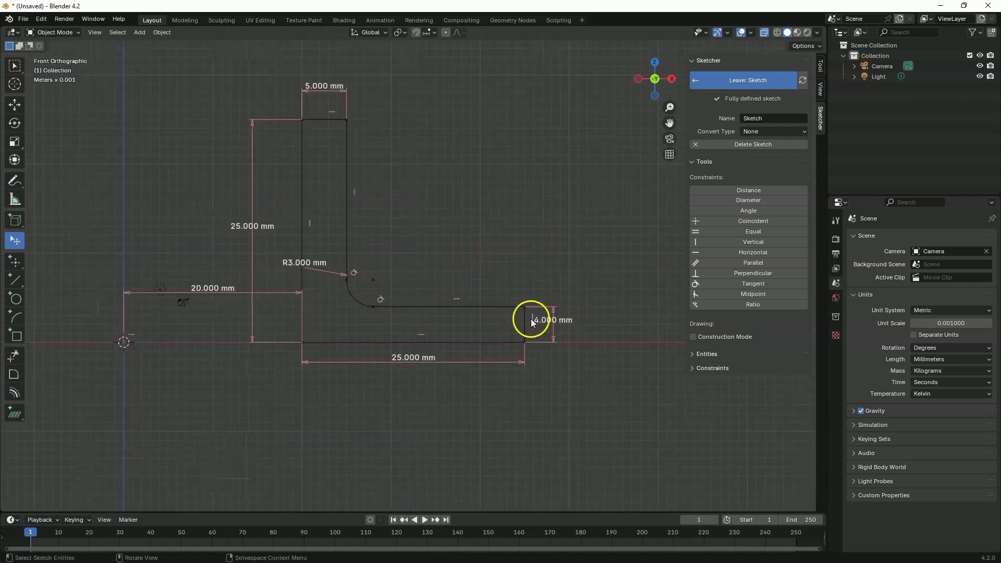
scroll(516, 231, down, 3)
shift+middle_drag(516, 232, 432, 233)
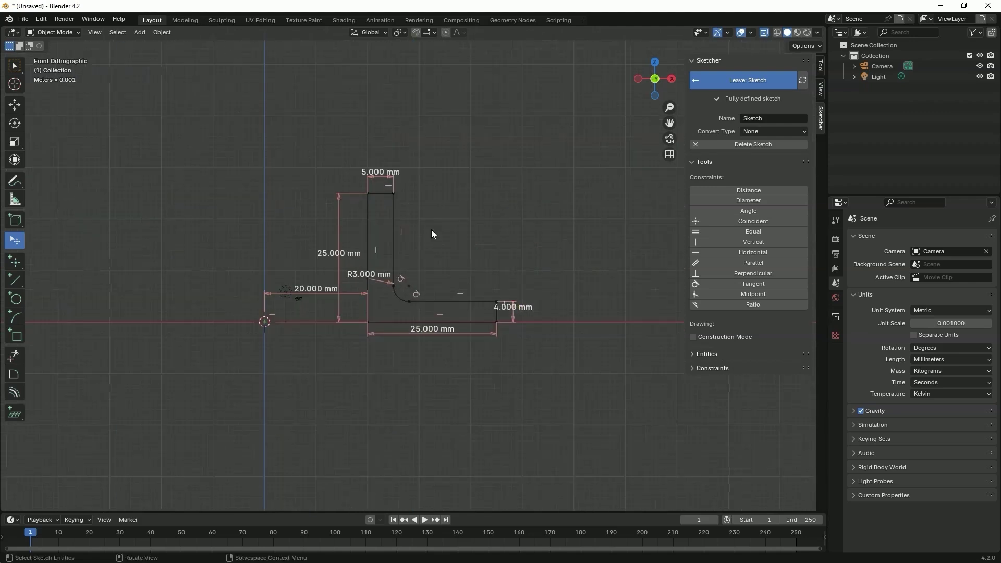
scroll(431, 234, up, 4)
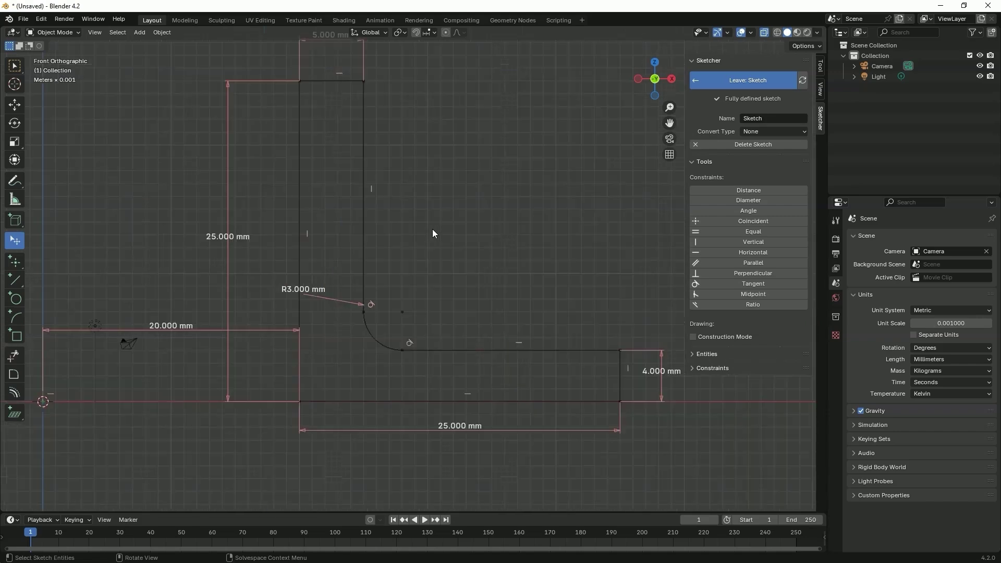
scroll(431, 234, down, 3)
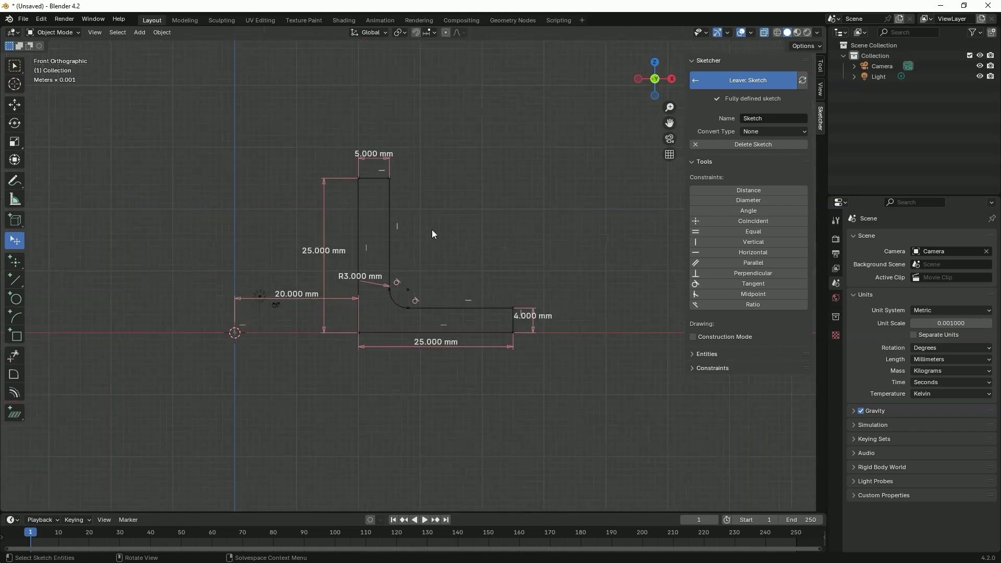
mouse_move(476, 218)
shift+middle_down()
mouse_move(436, 188)
mouse_move(511, 216)
mouse_move(357, 198)
mouse_move(455, 209)
mouse_move(452, 221)
shift+middle_up()
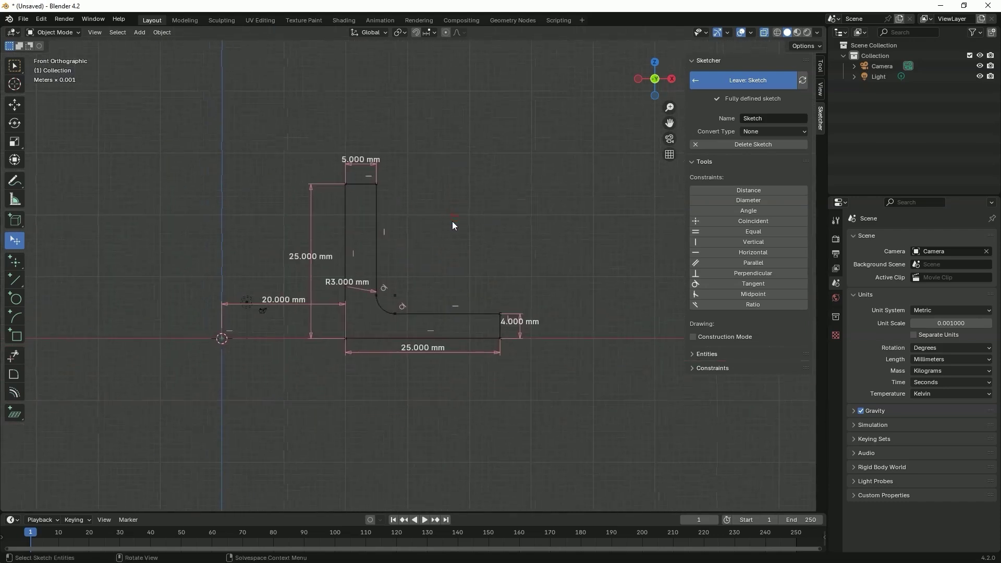
scroll(498, 325, up, 5)
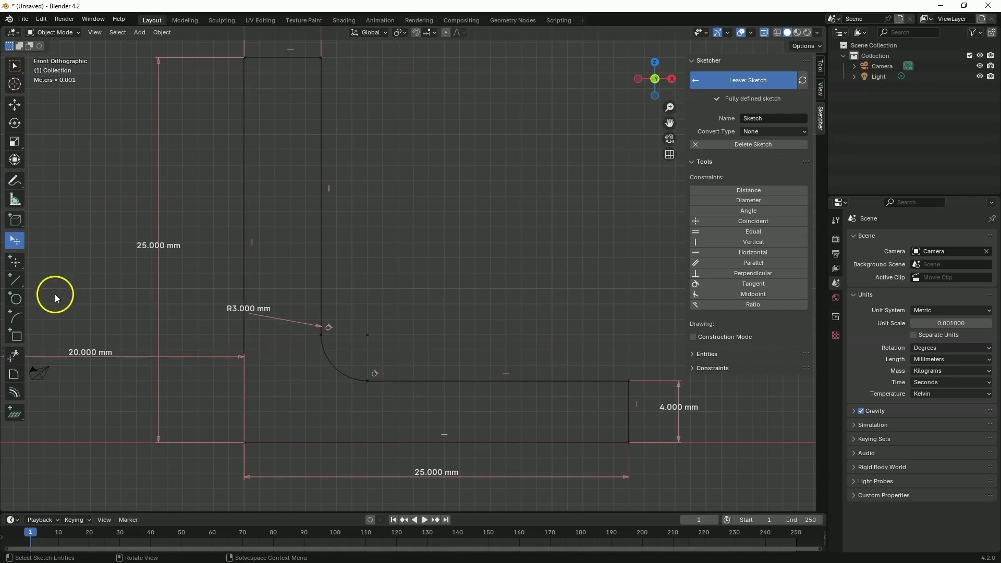
Draw a diagonal line from the flange's top edge to its outer vertical edge
click(16, 280)
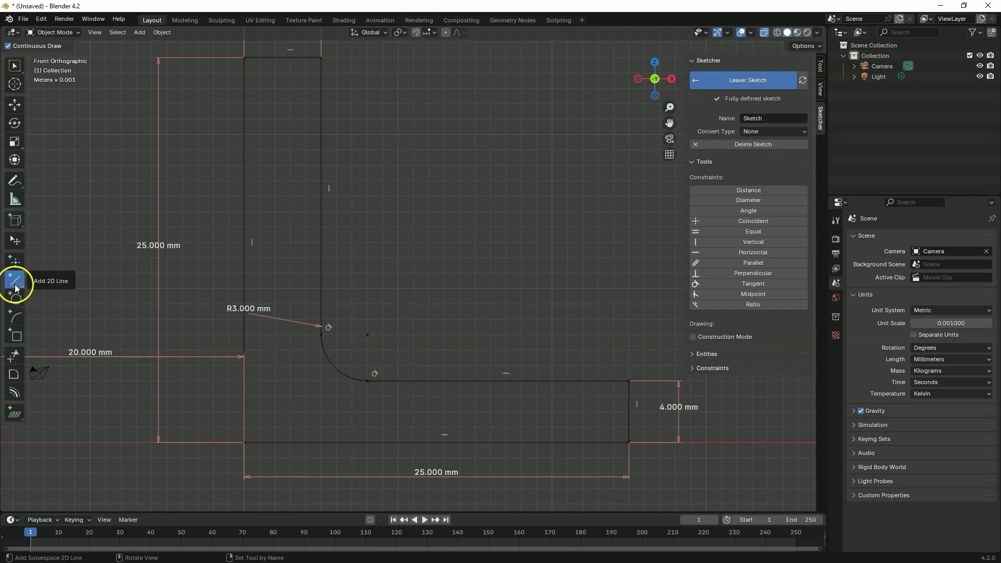
click(582, 382)
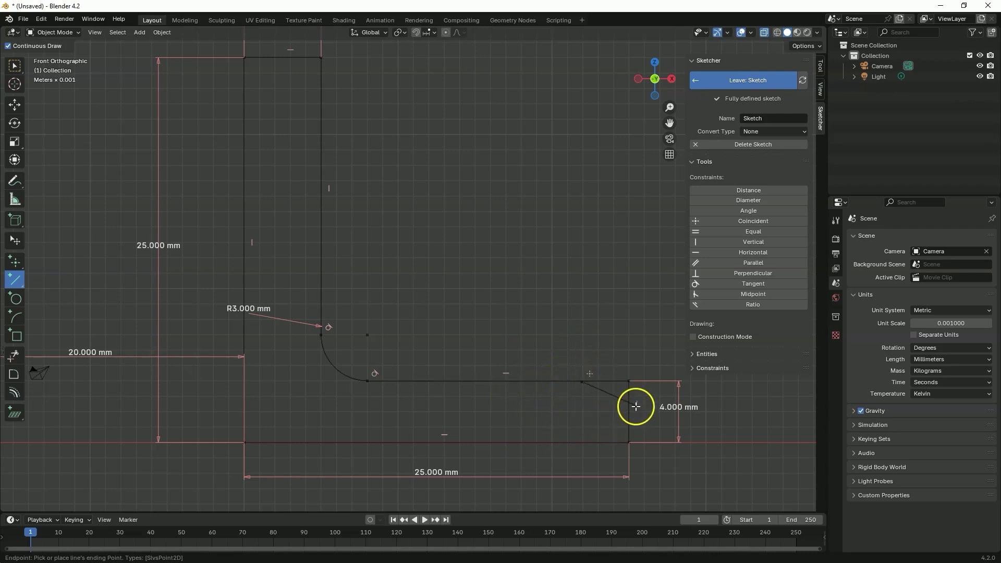
click(630, 416)
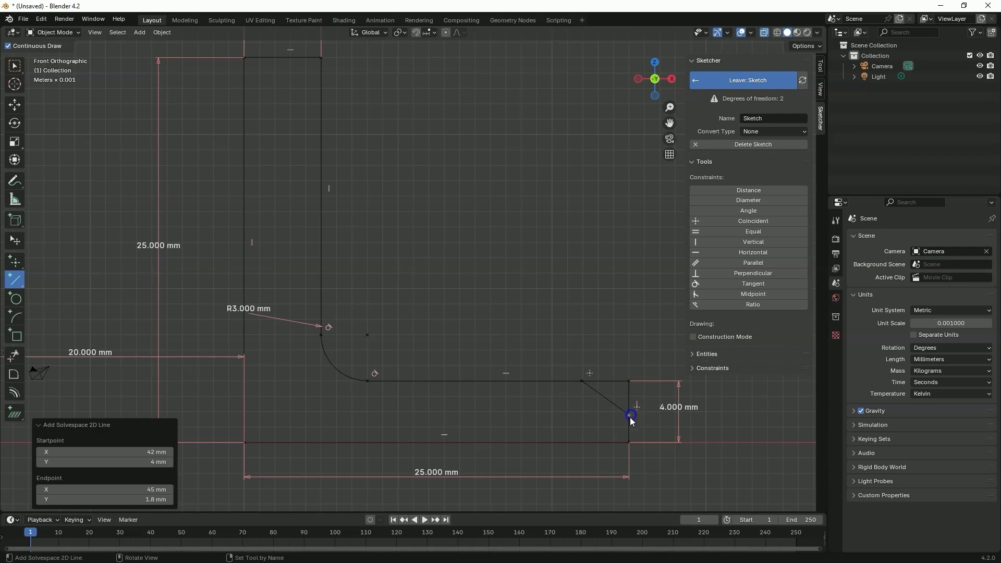
Trim the top-edge overhang and vertical stub past the chamfer, then adjust its upper corner
click(20, 359)
click(611, 380)
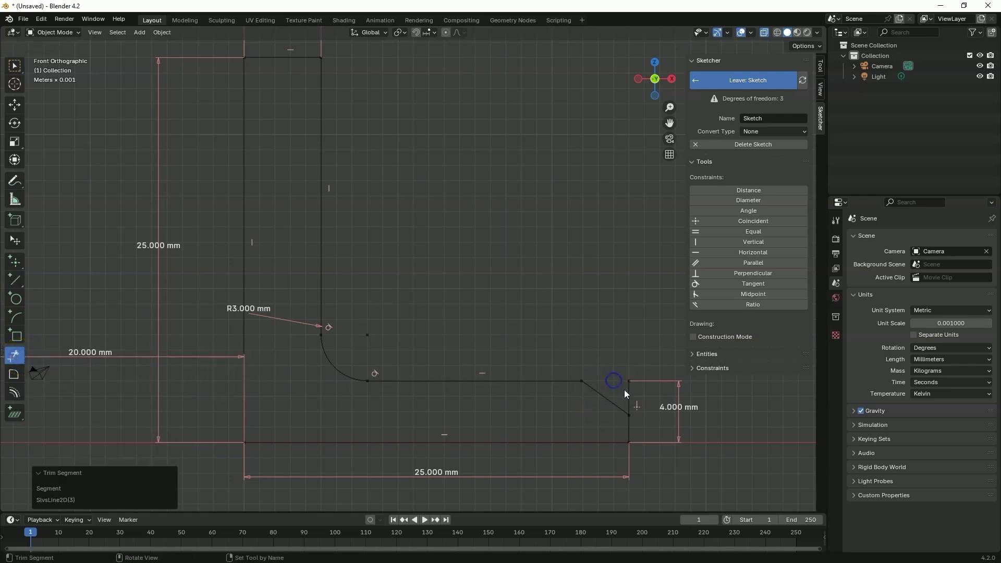
click(627, 392)
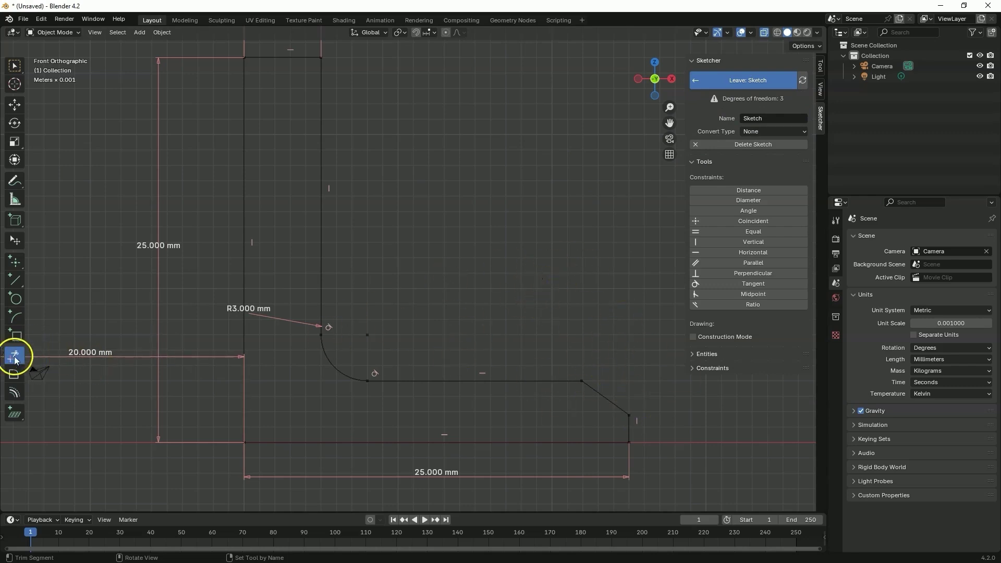
right_click(473, 295)
mouse_move(580, 381)
mouse_down()
mouse_move(659, 351)
mouse_move(589, 383)
mouse_up()
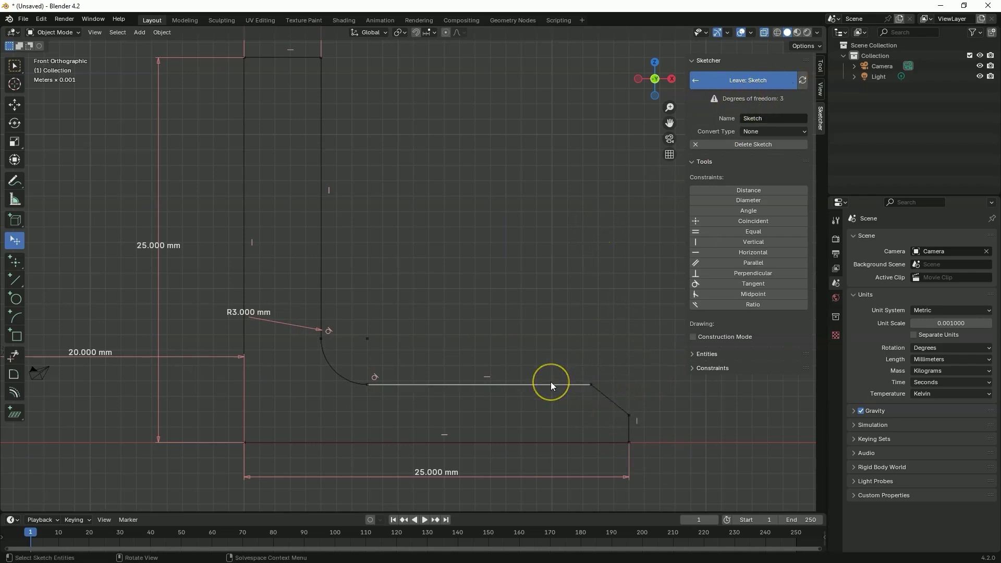
Dimension the chamfer's vertical height between its endpoints as 2 mm
click(655, 351)
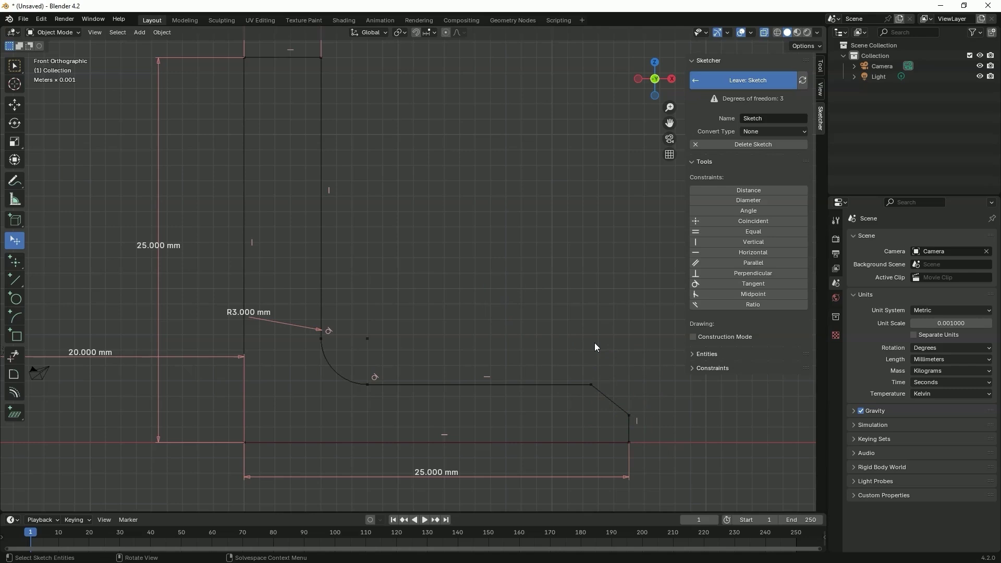
click(592, 381)
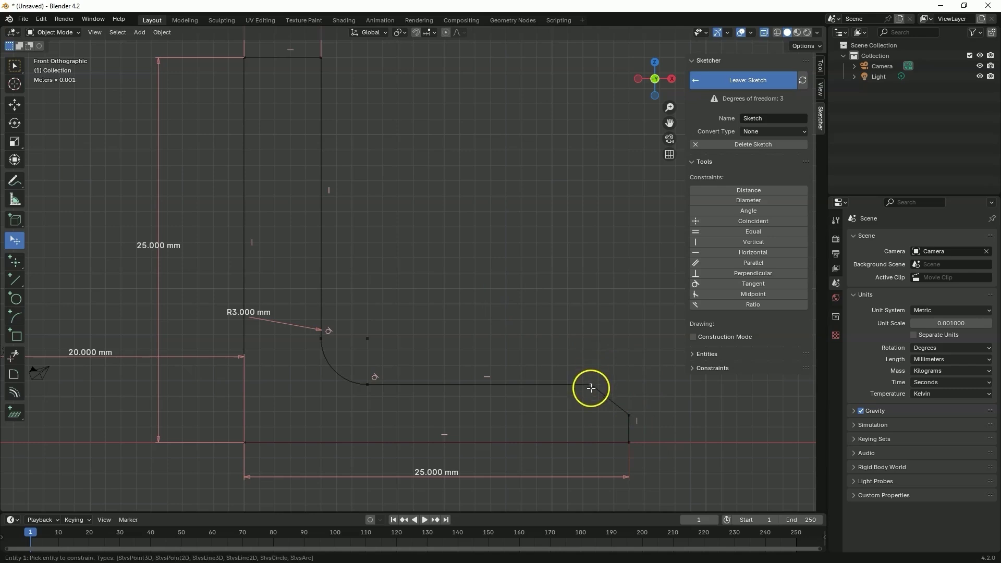
click(629, 416)
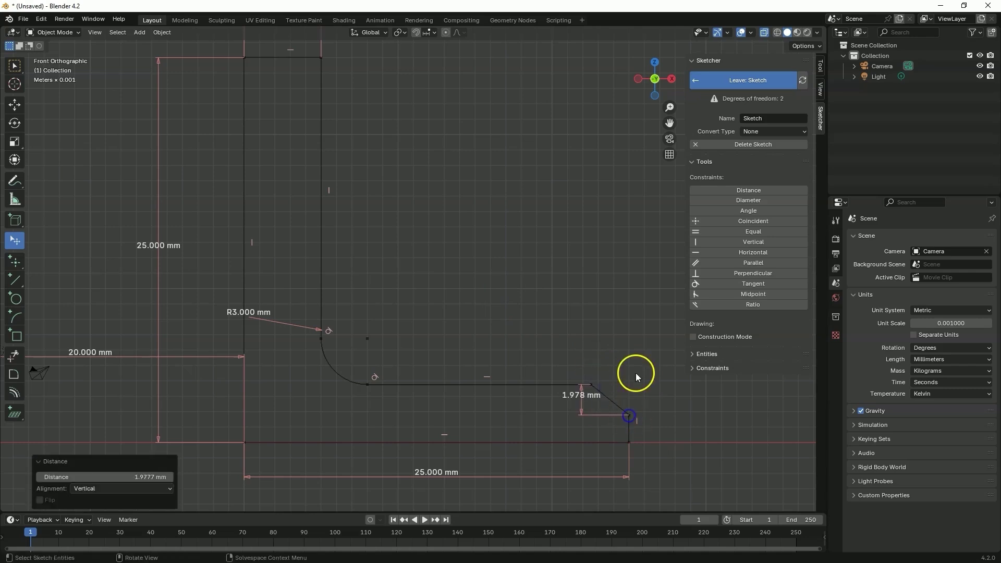
right_click(581, 405)
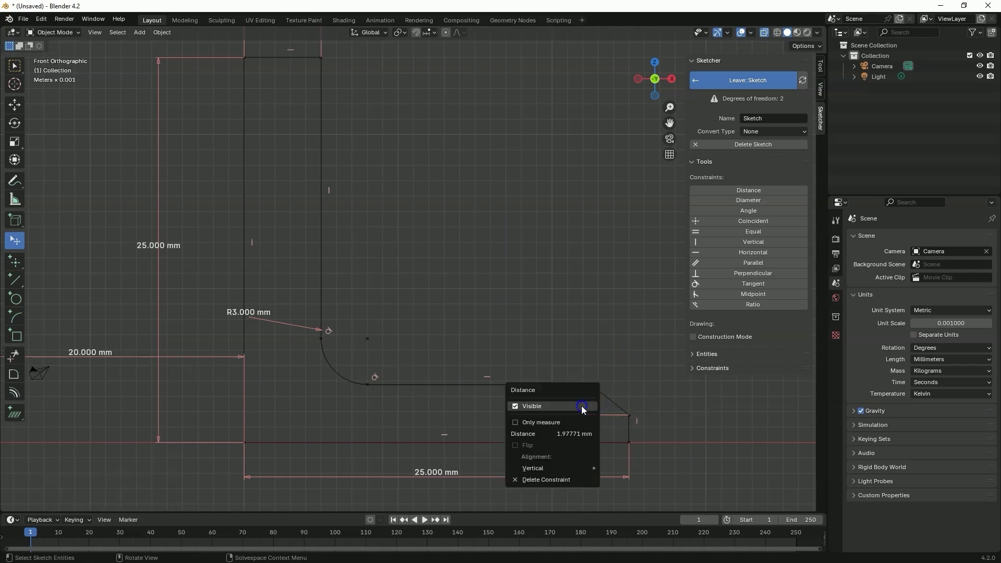
click(547, 437)
text(2)
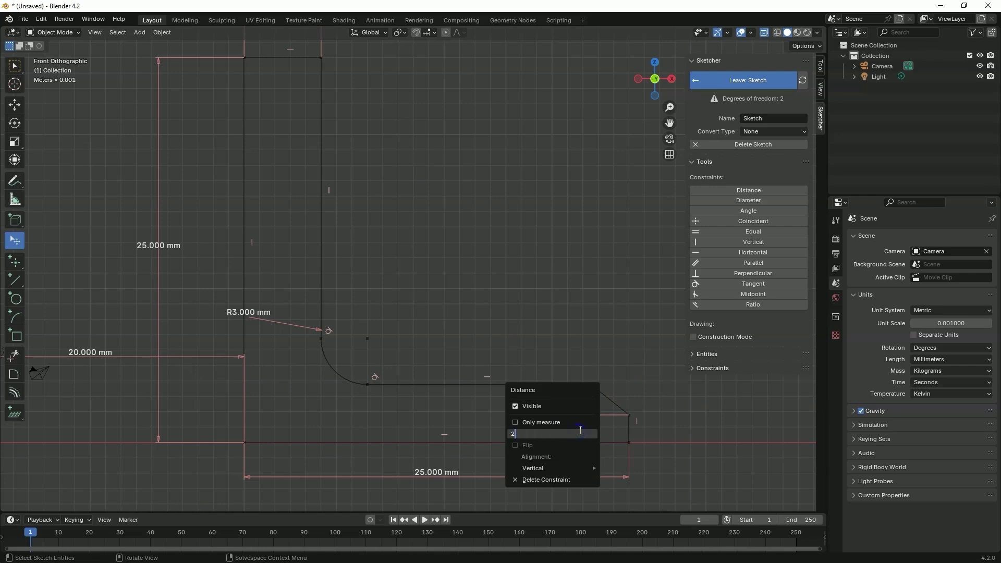
key(Return)
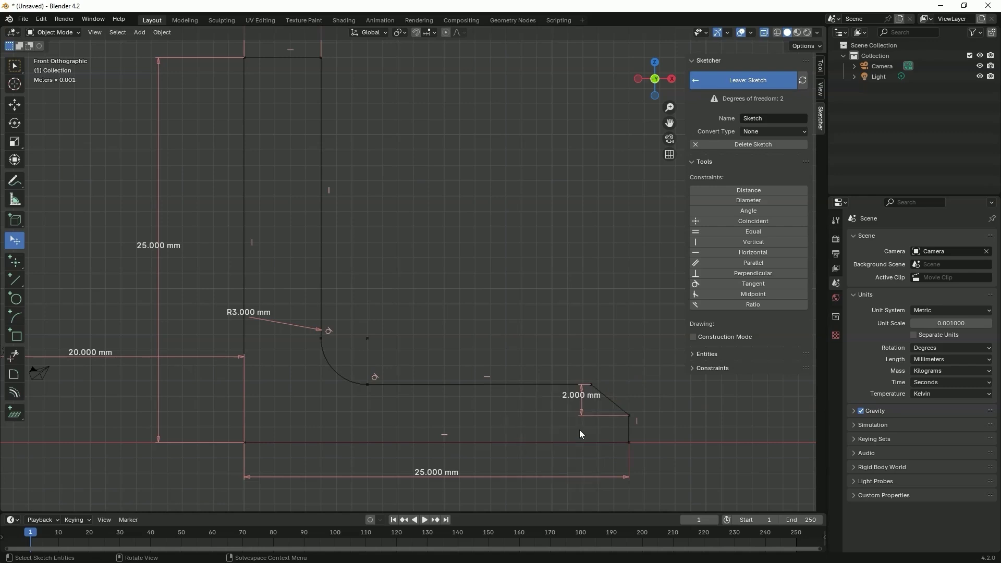
Add a horizontal Distance dimension of 2 mm for the chamfer's width
key(alt+d)
click(608, 405)
click(644, 371)
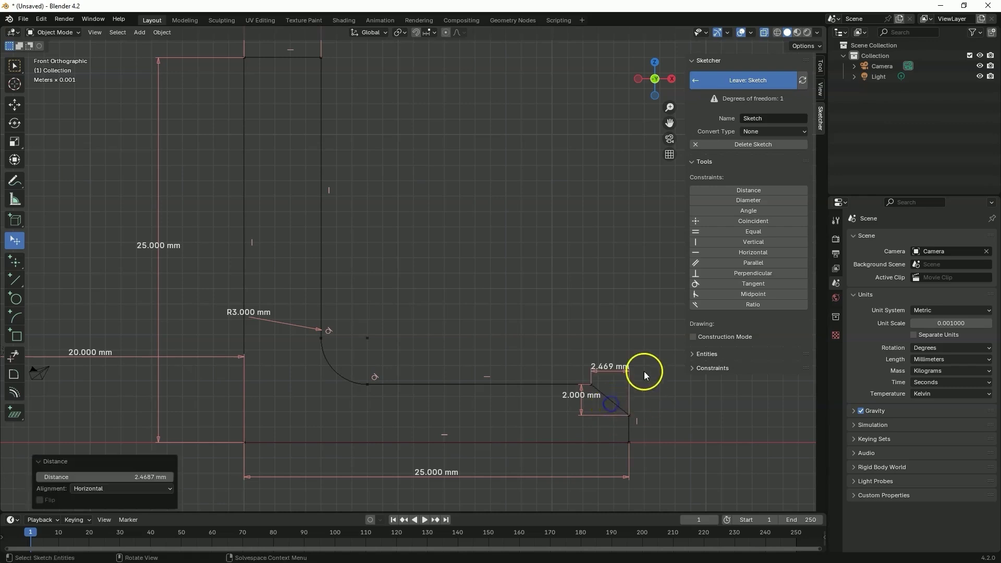
right_click(613, 371)
click(600, 371)
text(2.46873)
key(Return)
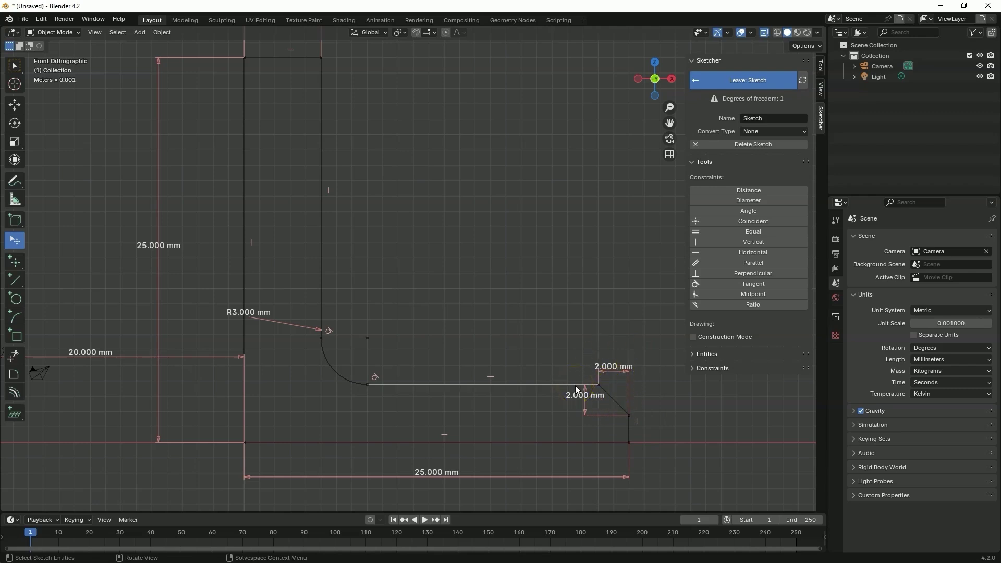
Add a 4 mm vertical dimension on the flange's outer edge to fix its thickness
click(631, 400)
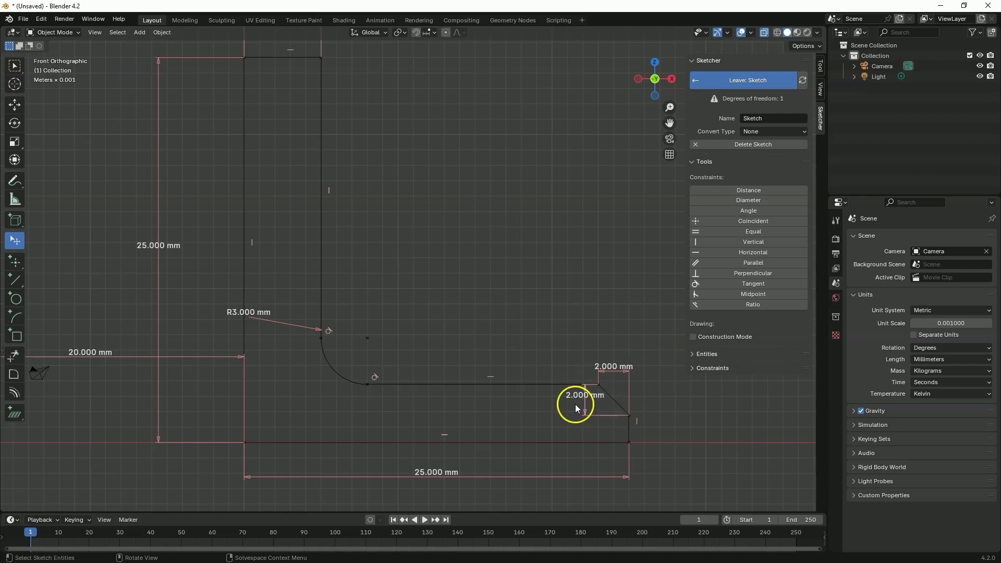
click(633, 386)
shift+click(630, 442)
click(655, 314)
key(alt+d)
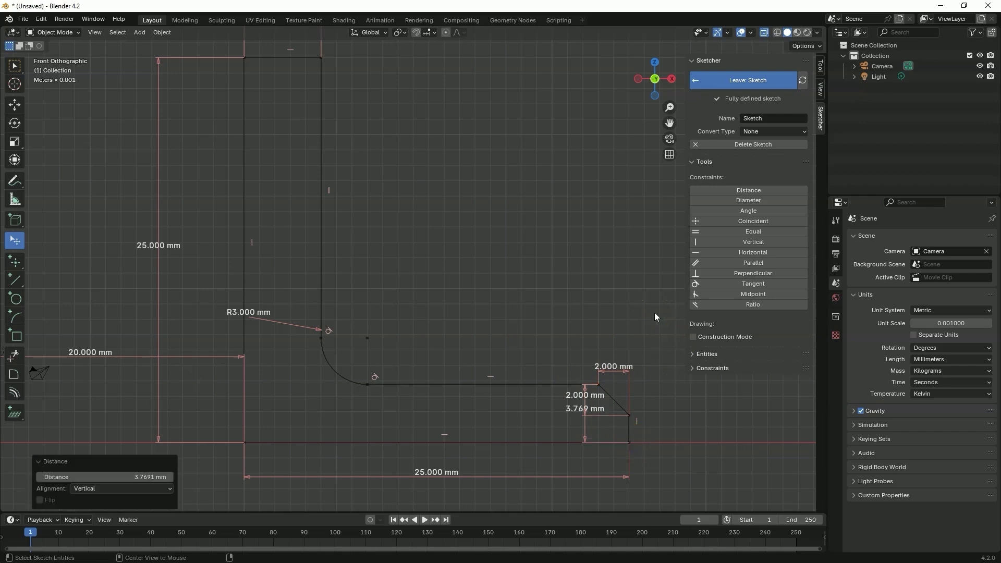
click(590, 429)
drag(583, 430, 688, 431)
right_click(688, 416)
click(661, 415)
text(4)
key(Return)
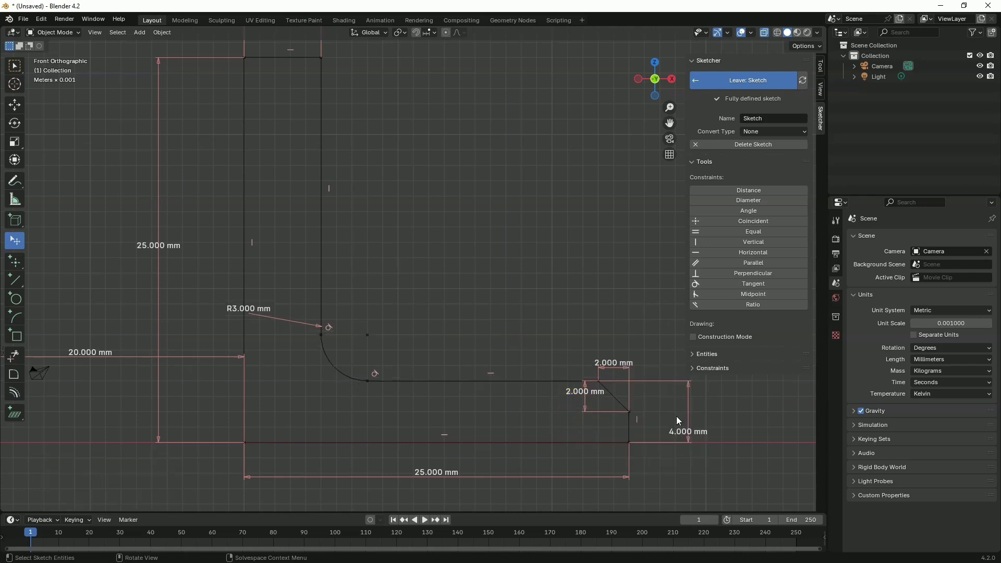
scroll(450, 212, down, 3)
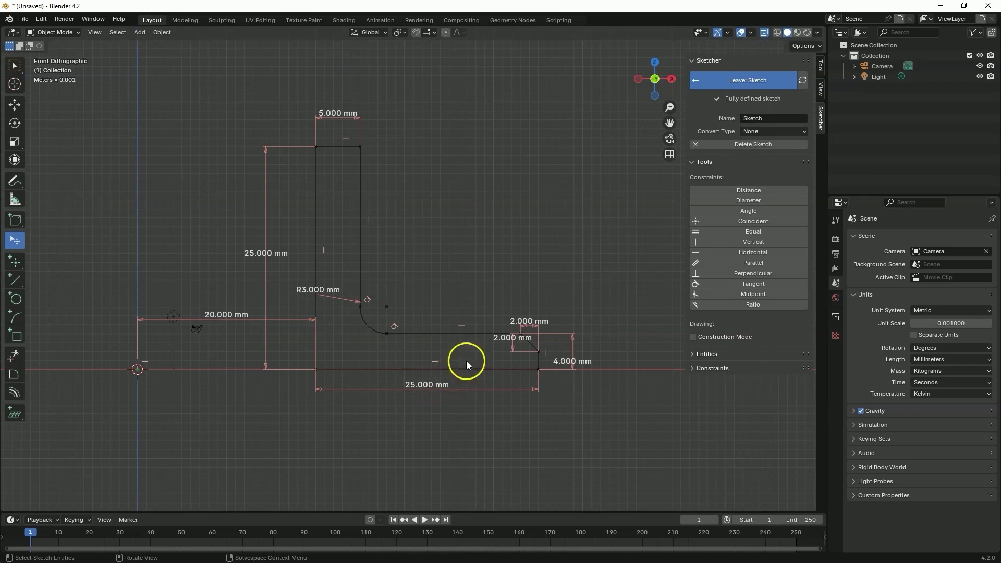
Set the sketch's Convert Type to Mesh, leave the sketch, and select the Sketch object
click(752, 132)
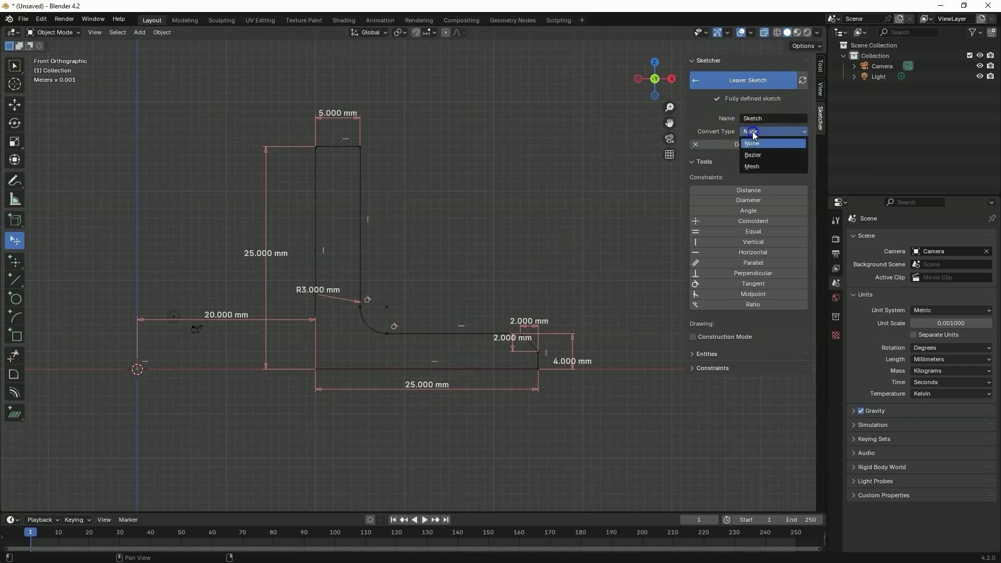
click(760, 166)
click(695, 82)
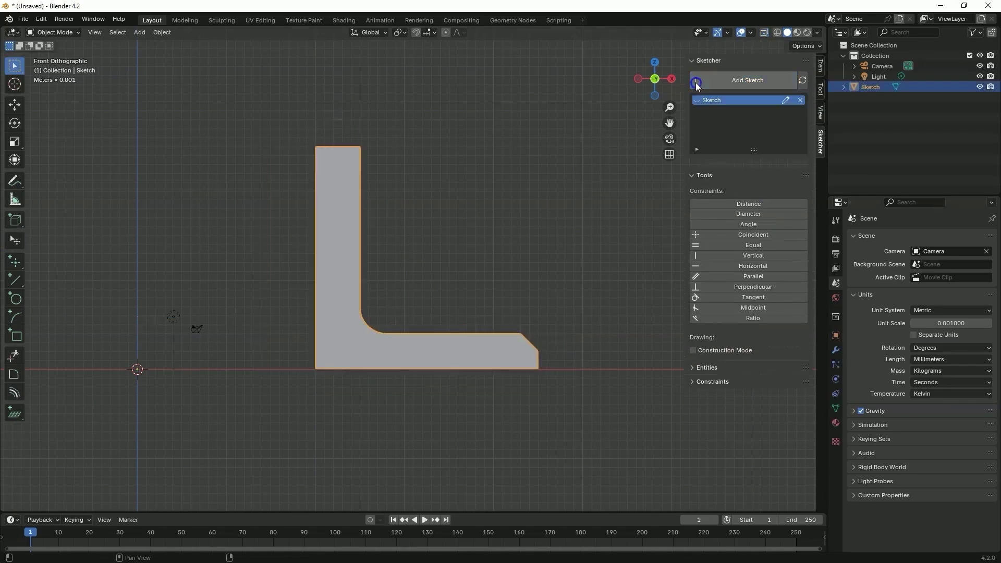
scroll(536, 335, down, 2)
click(864, 87)
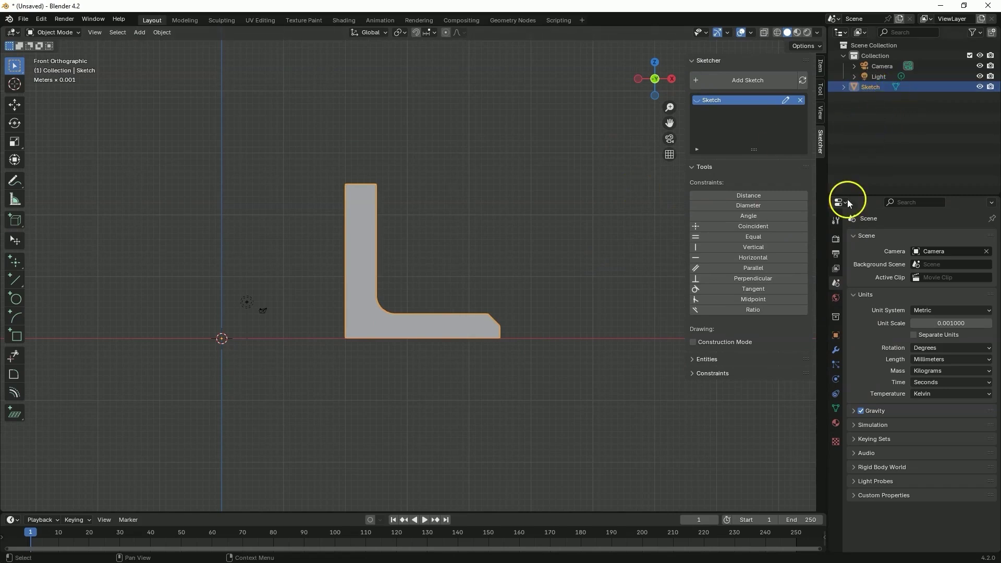
Add a Screw modifier to the Sketch object to revolve the profile
click(835, 351)
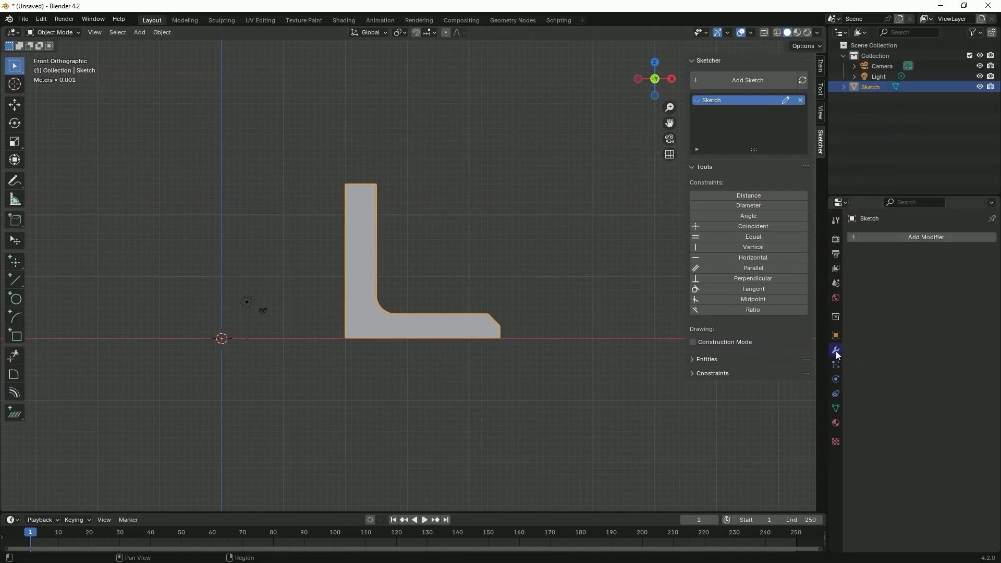
click(907, 237)
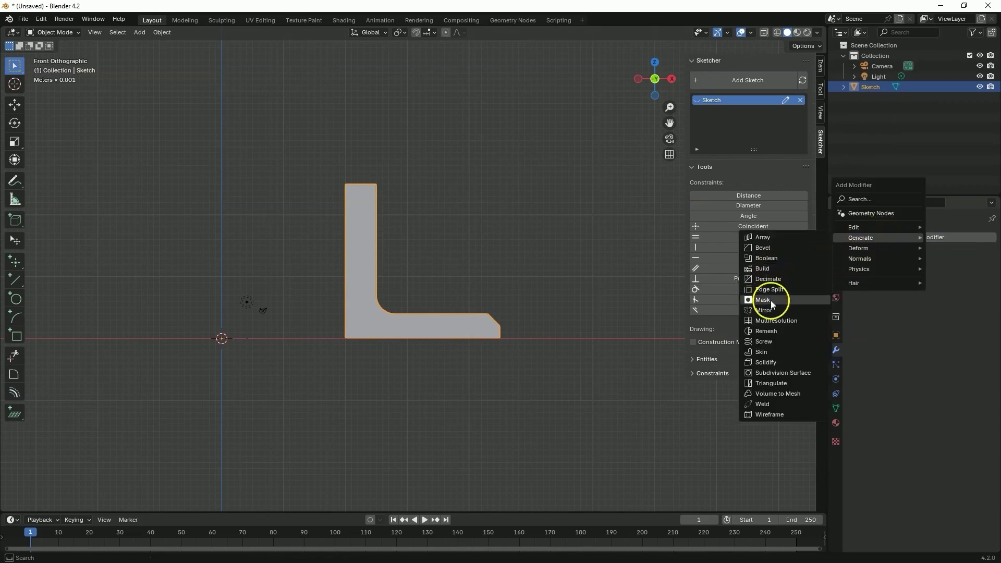
click(771, 342)
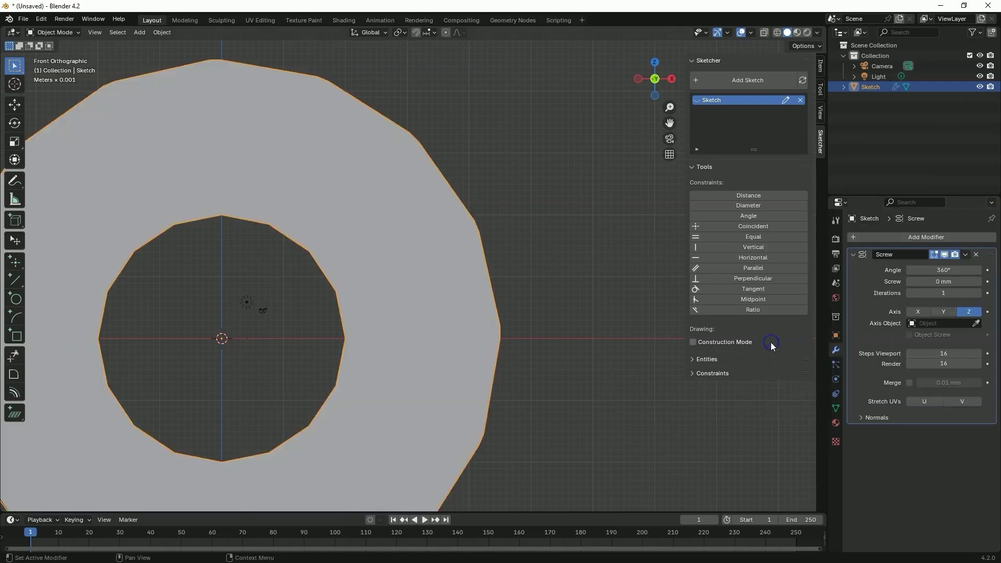
scroll(533, 251, down, 3)
scroll(533, 252, down, 3)
middle_drag(461, 295, 454, 273)
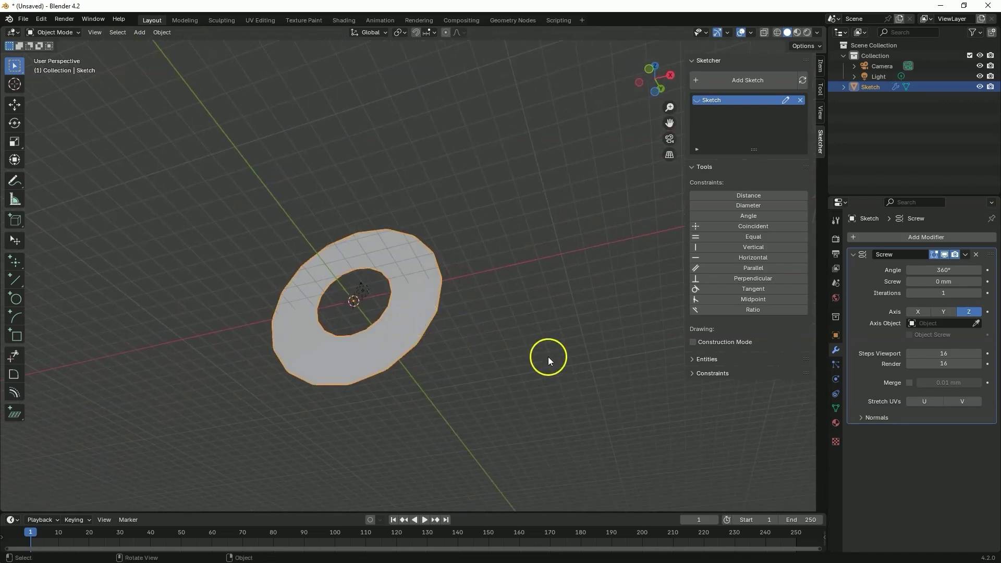
Set the Screw modifier's axis to Y, briefly testing Z, to form the flanged cup
click(944, 312)
middle_drag(382, 161, 391, 245)
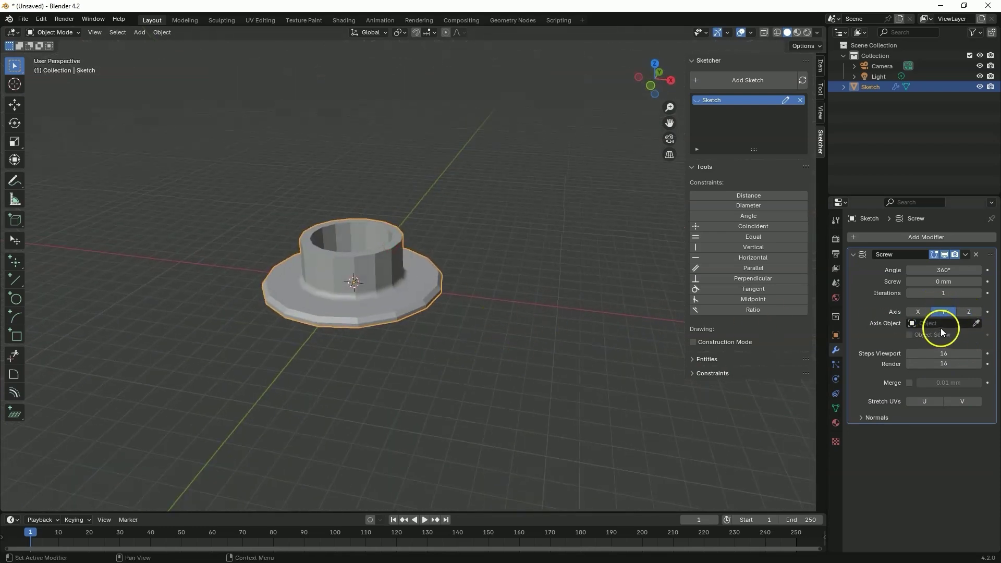
click(967, 312)
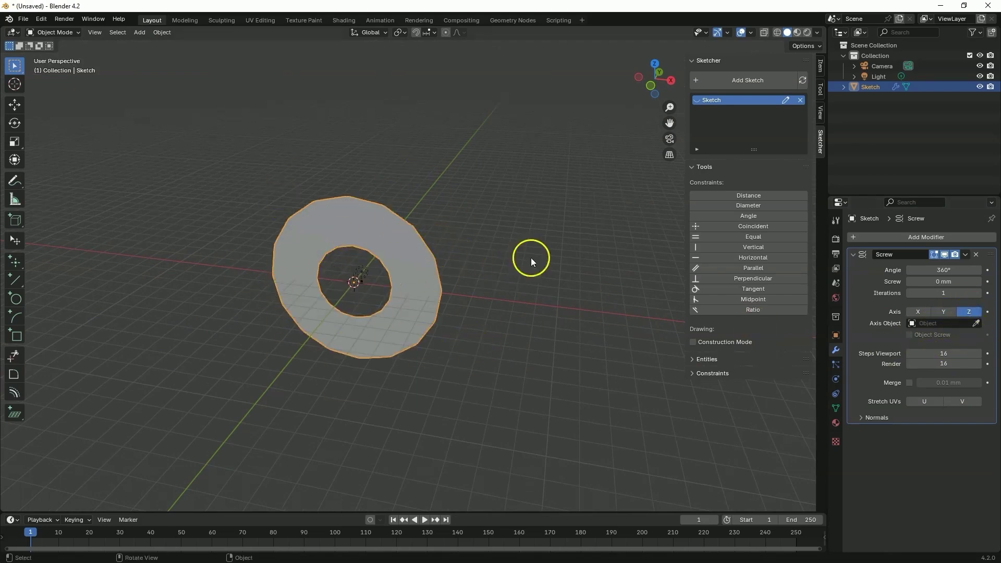
click(944, 311)
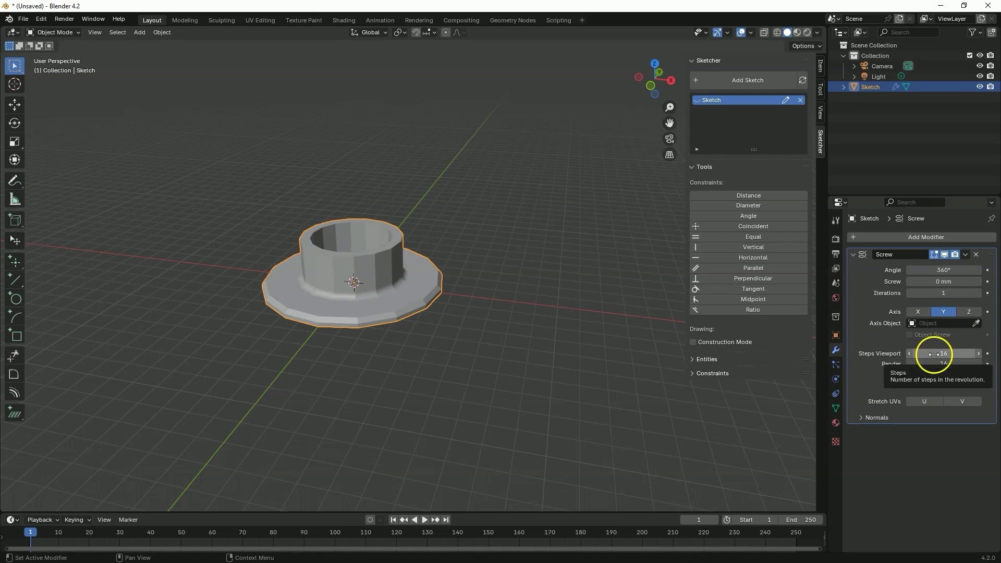
Raise the Screw modifier's Steps Viewport to 78, then deselect the bushing
drag(934, 354, 172, 351)
middle_drag(583, 266, 496, 297)
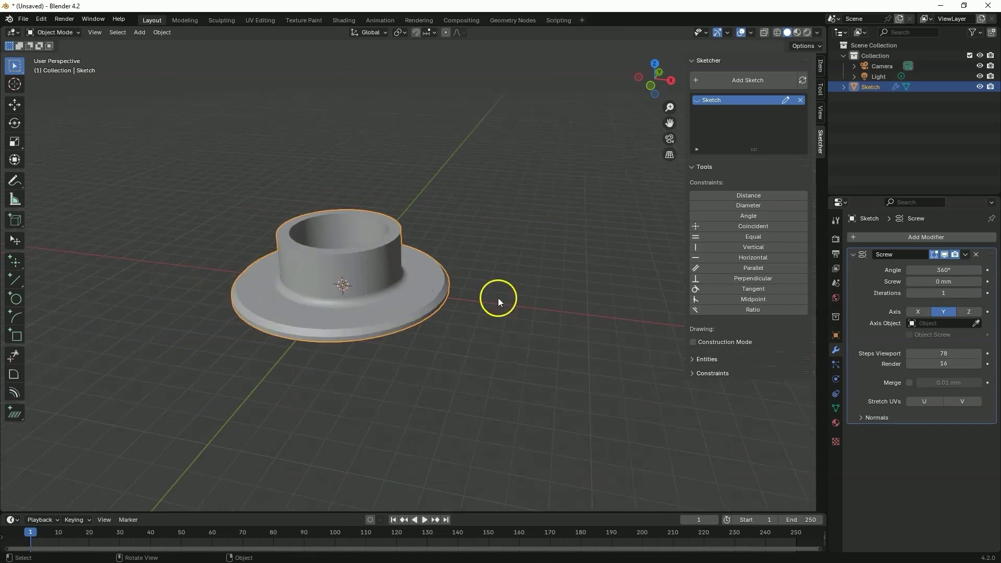
click(545, 235)
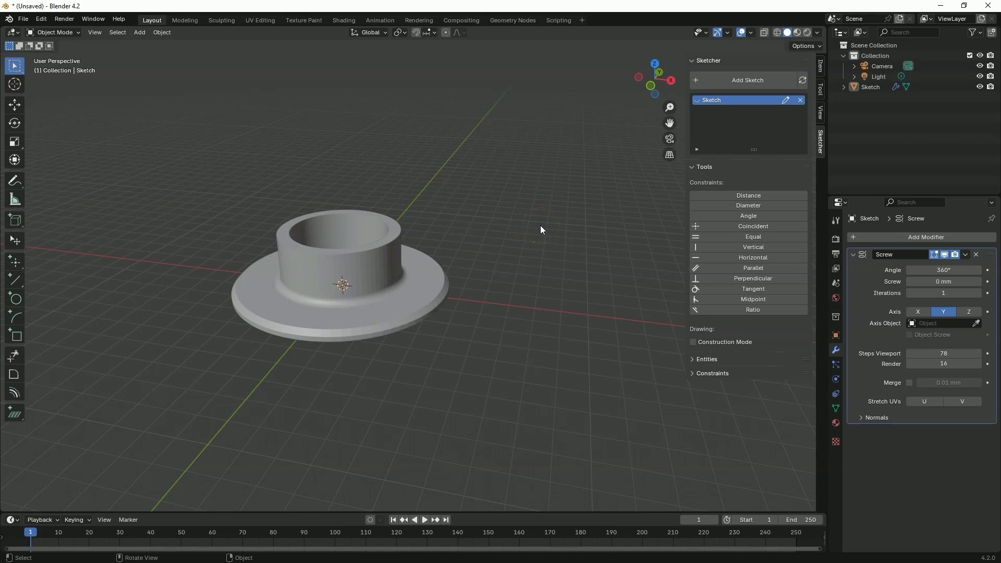
In Edit Mode, bevel the outer top rim vertex with a 2 mm single-segment vertex bevel
key(Tab)
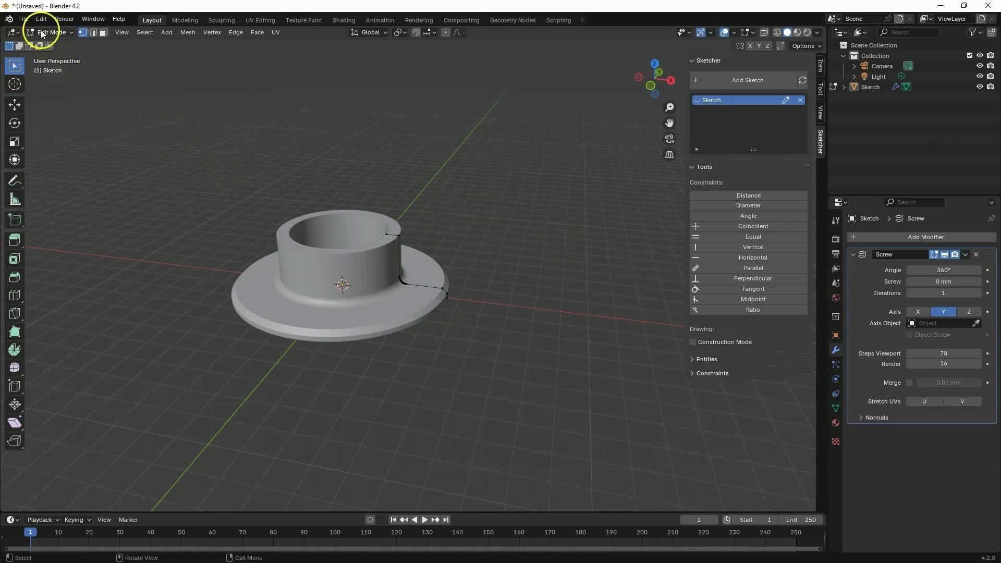
scroll(398, 221, up, 3)
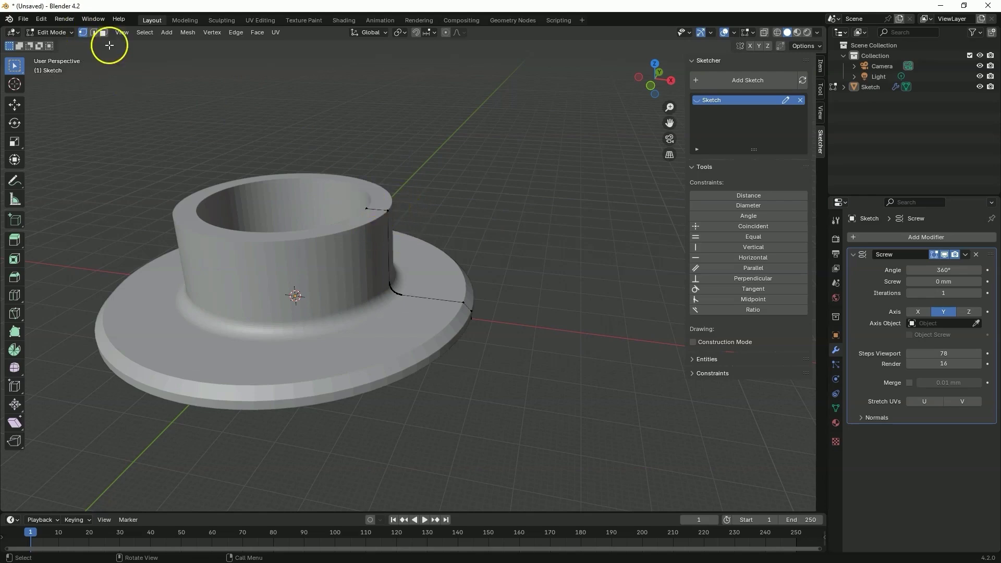
click(388, 211)
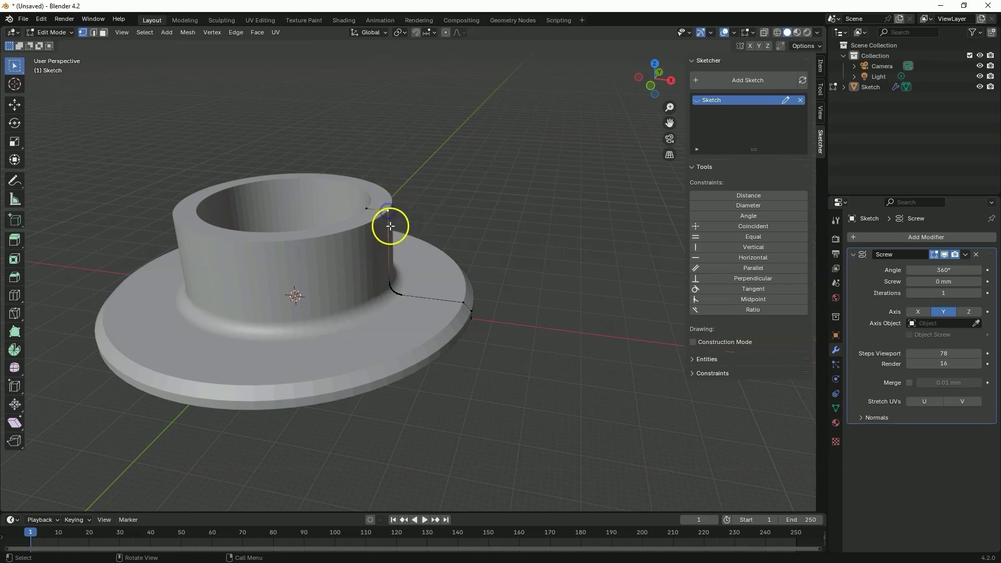
click(215, 34)
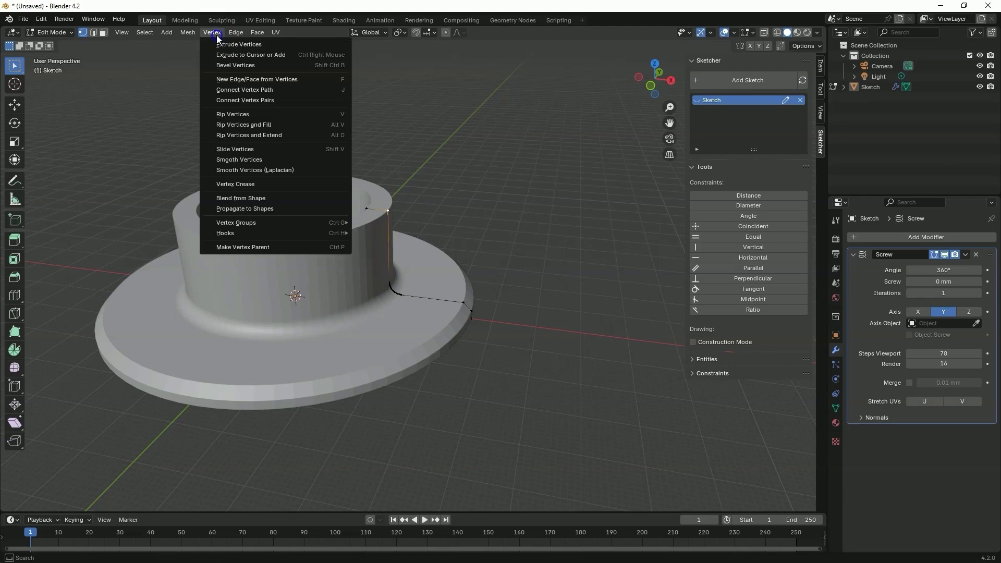
click(245, 66)
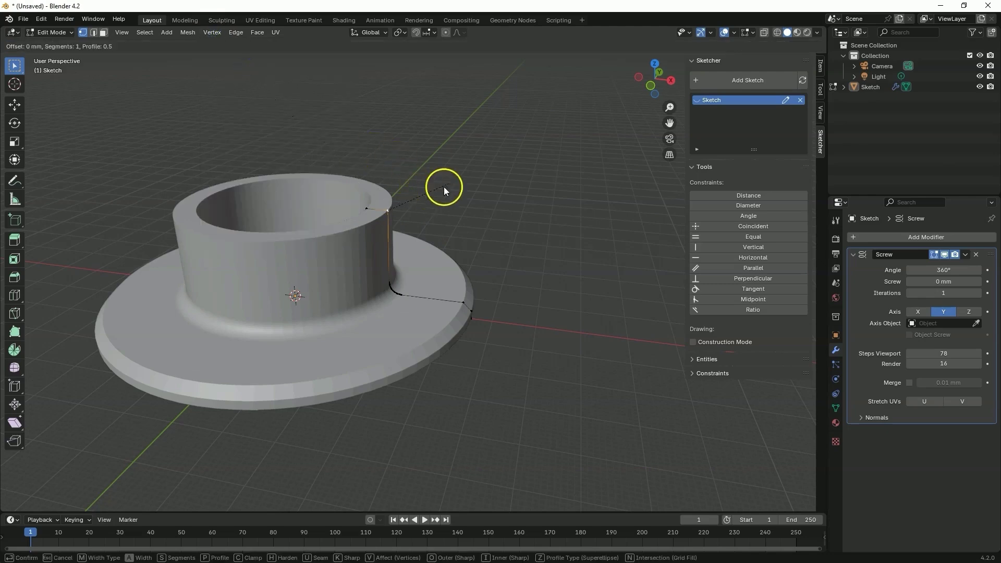
click(386, 215)
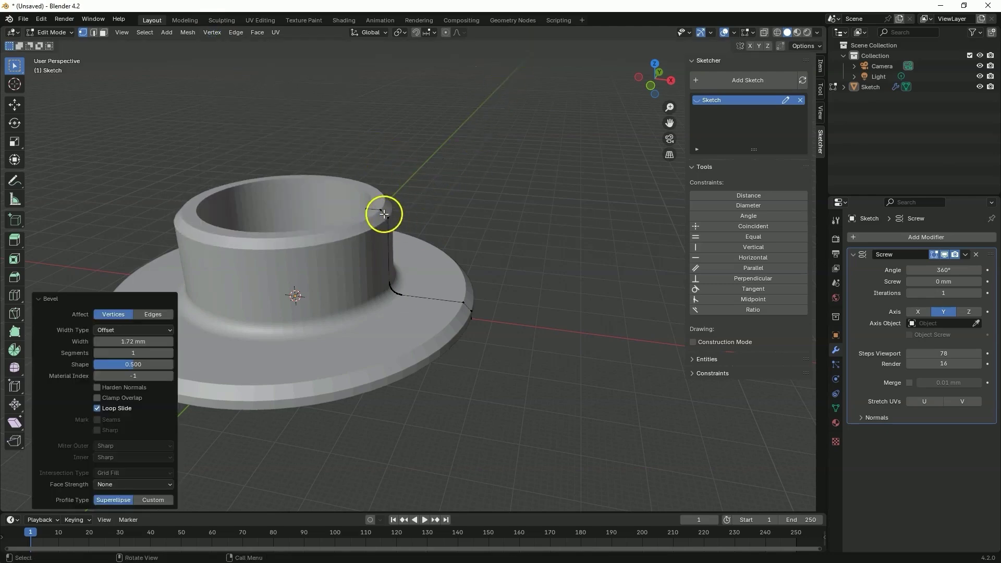
click(131, 341)
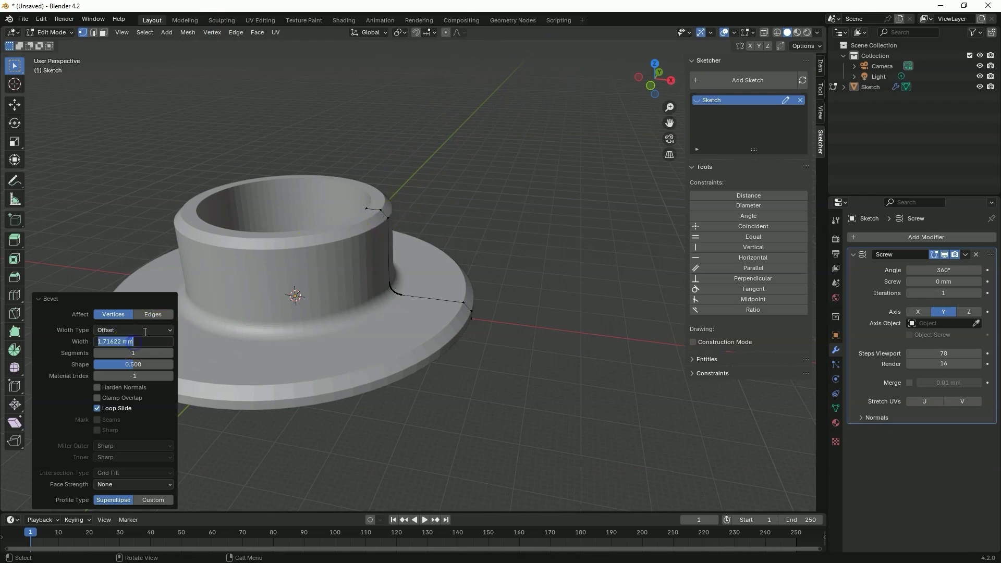
text(2)
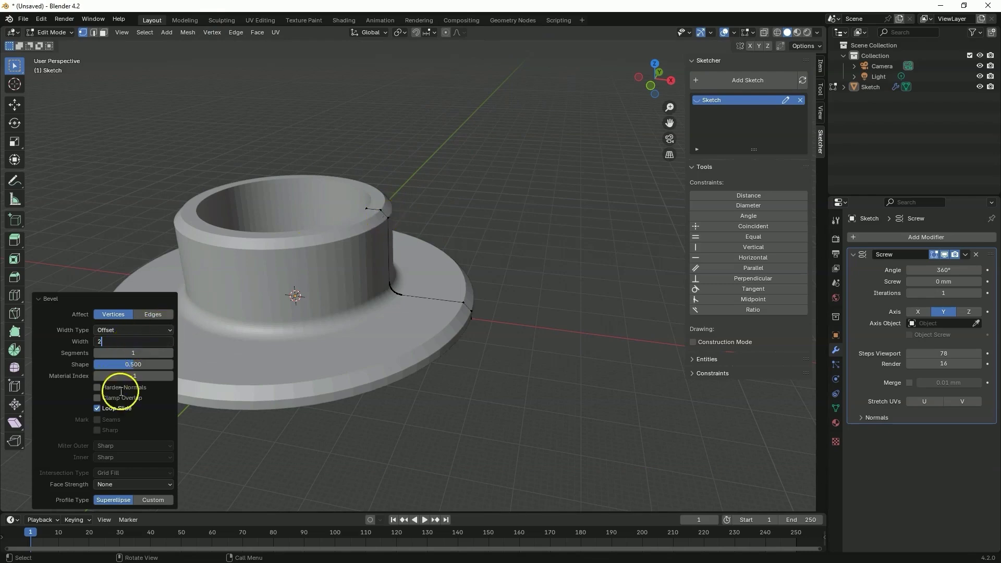
key(Return)
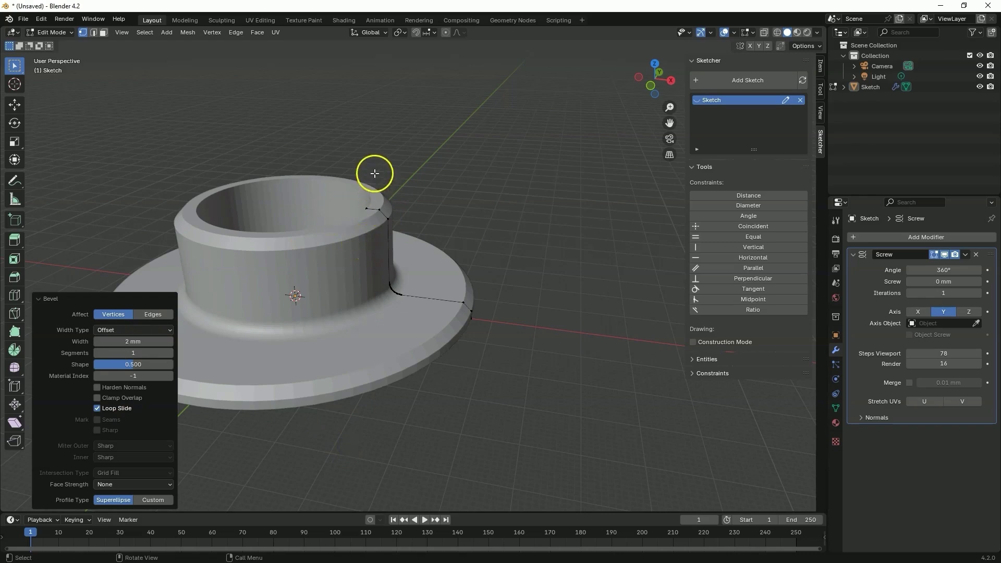
right_click(369, 150)
click(442, 113)
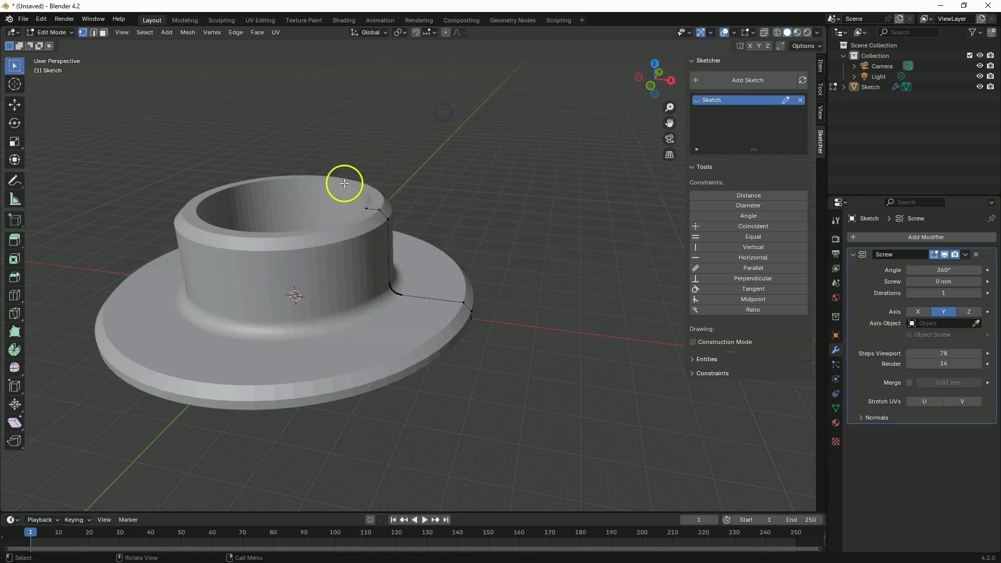
Bevel the inner rim vertex with 2 mm width and 22 segments for a rounded fillet
click(366, 207)
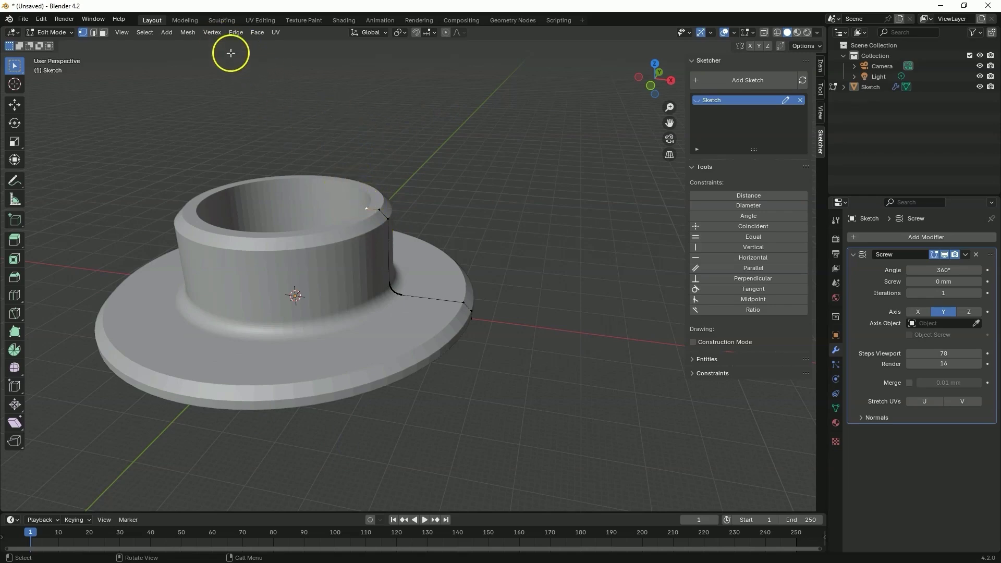
click(212, 32)
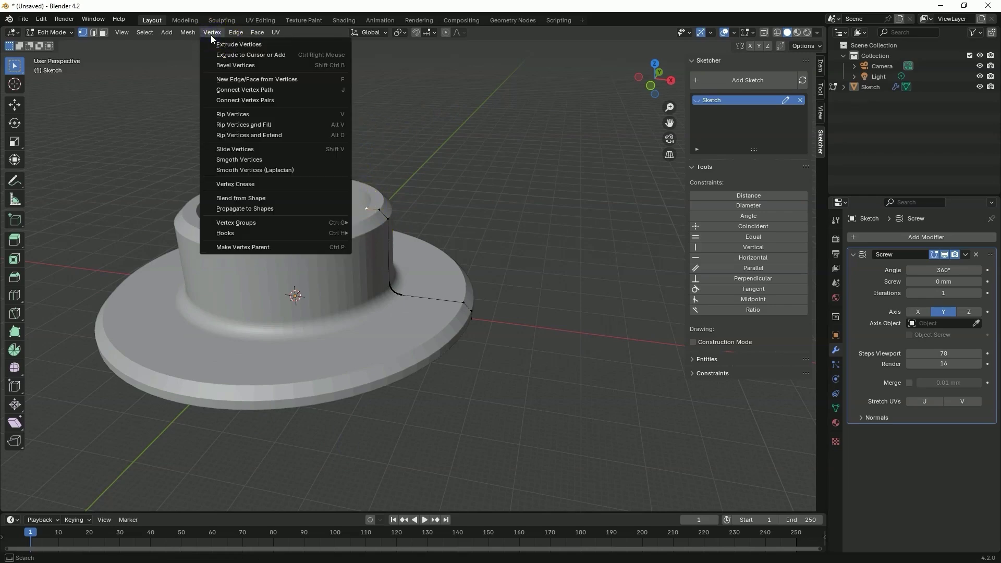
click(235, 65)
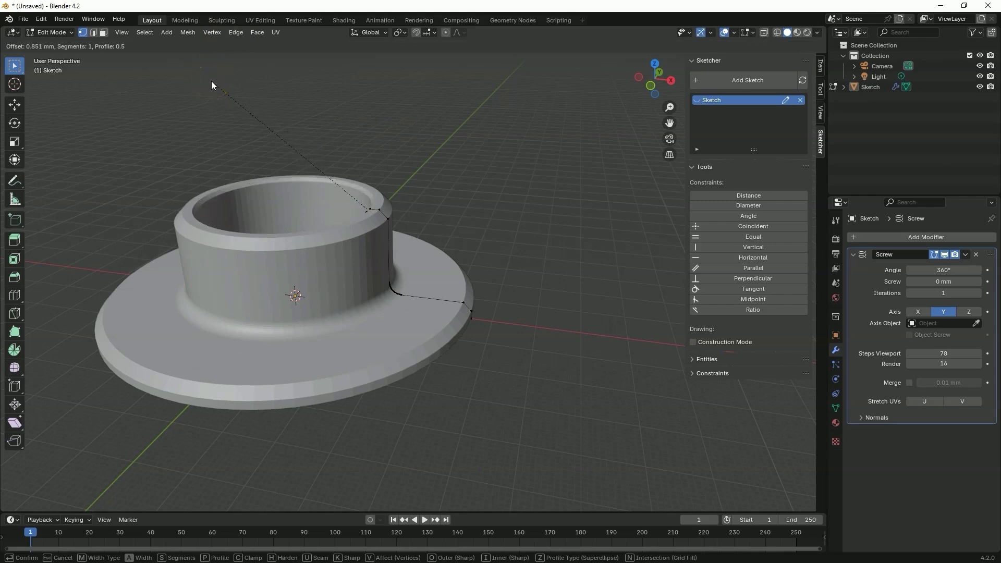
click(211, 80)
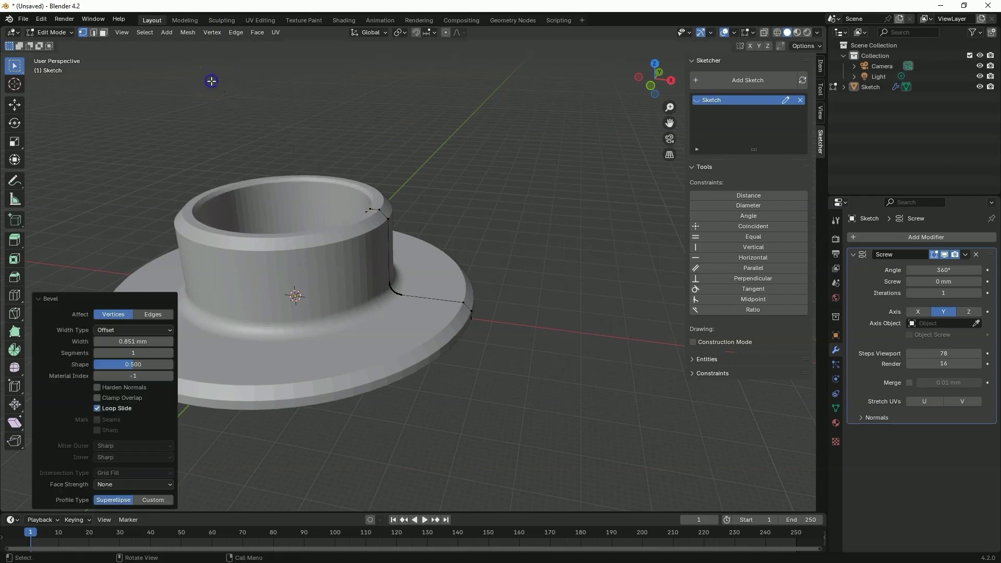
click(133, 341)
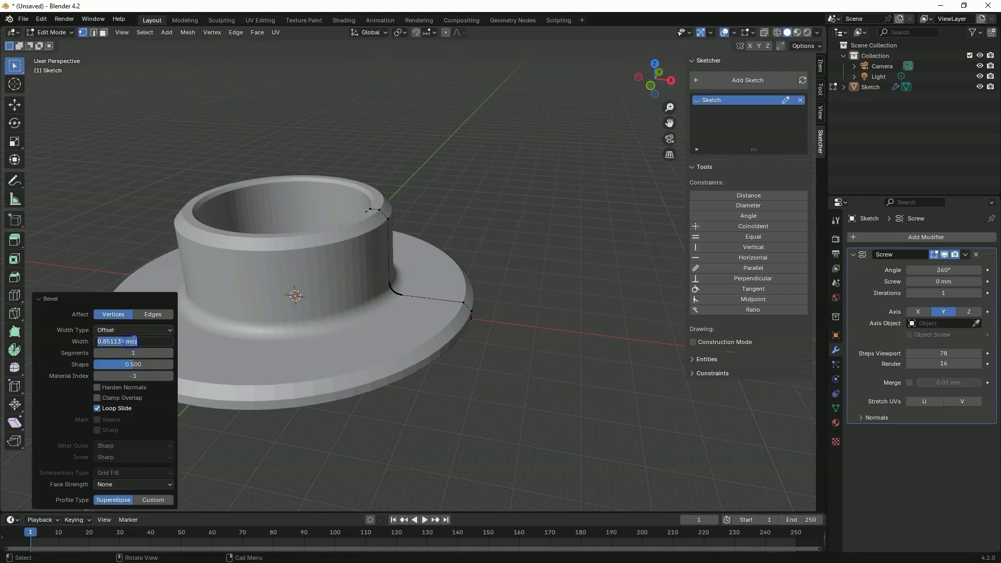
text(2)
click(133, 346)
ctrl+scroll(134, 354, up, 2)
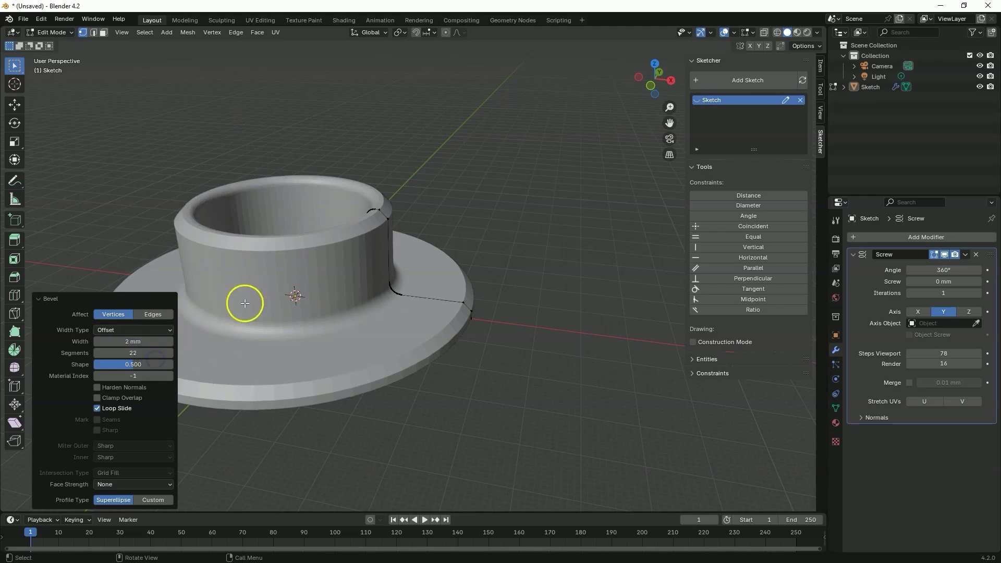
middle_drag(269, 261, 319, 260)
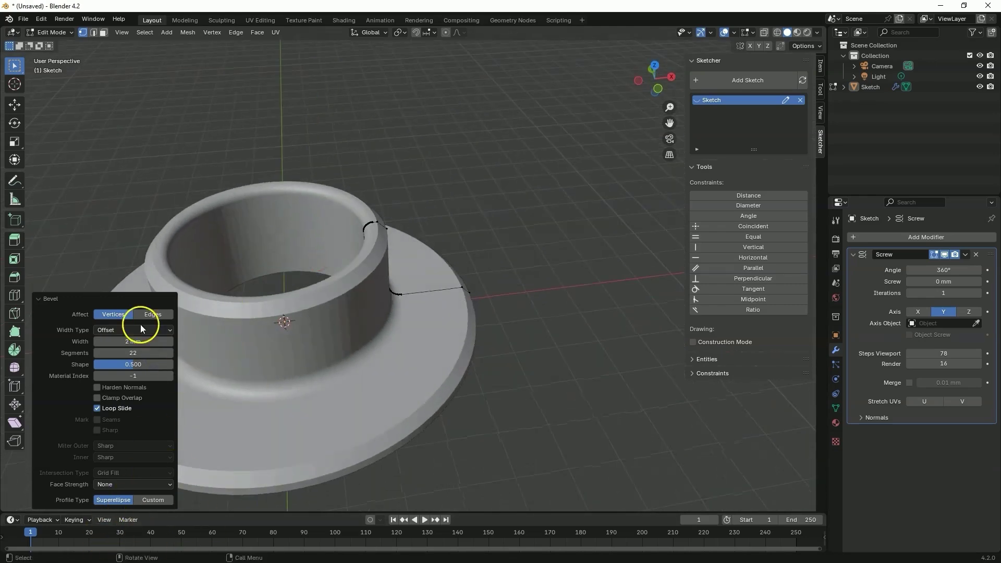
click(426, 120)
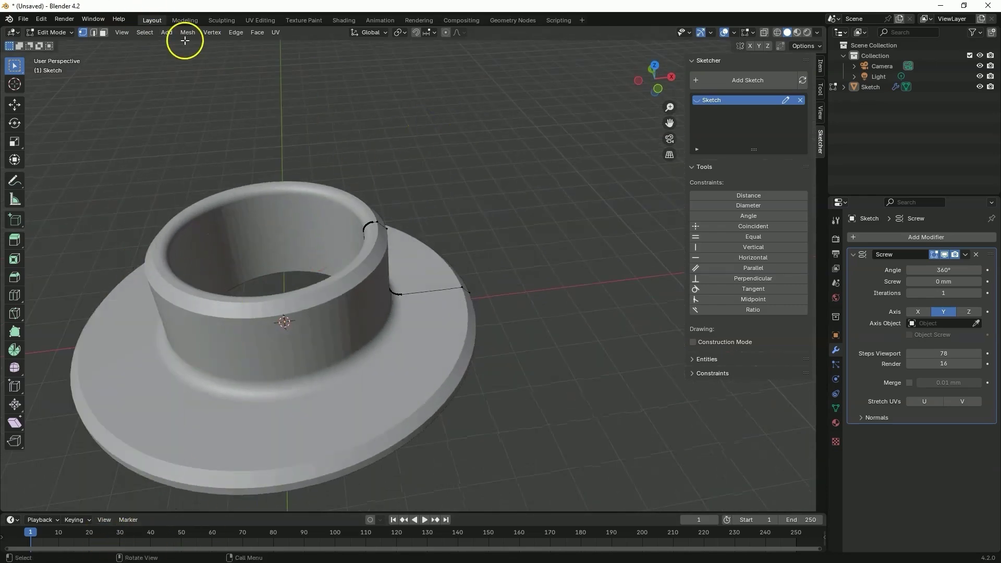
Switch back to Object Mode and orbit around the finished bushing to review it
key(Tab)
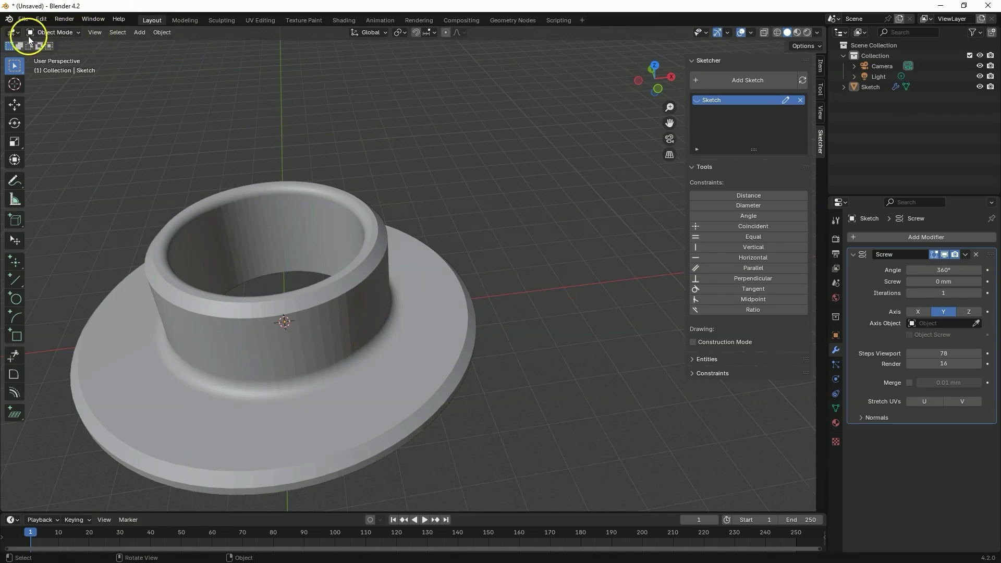
middle_drag(329, 272, 329, 272)
middle_drag(323, 126, 350, 109)
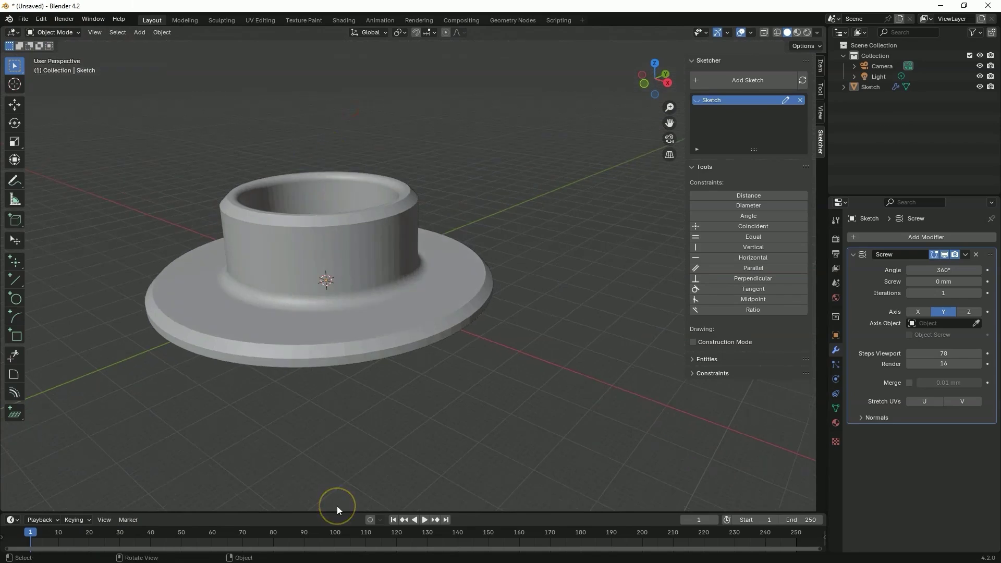